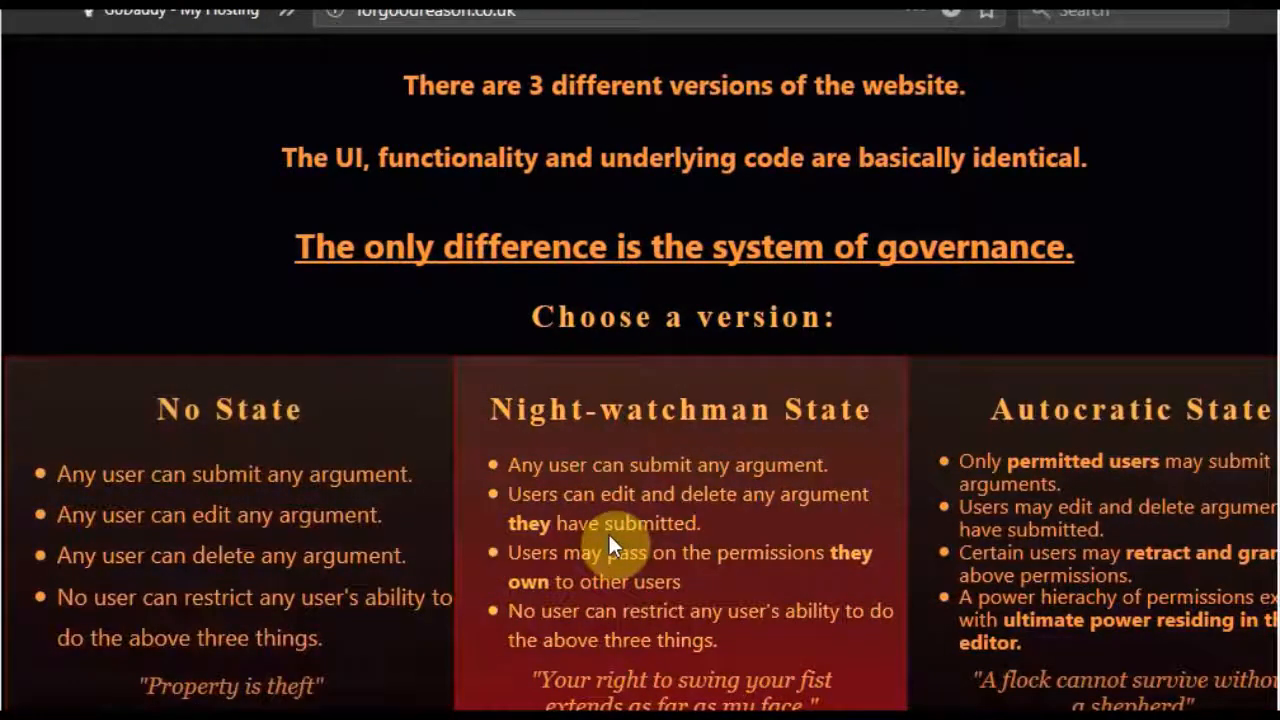
- Enter the Night-watchman State version of the site and open its form for adding a new argument
{"action": "left_click", "coordinate": [609, 538]}
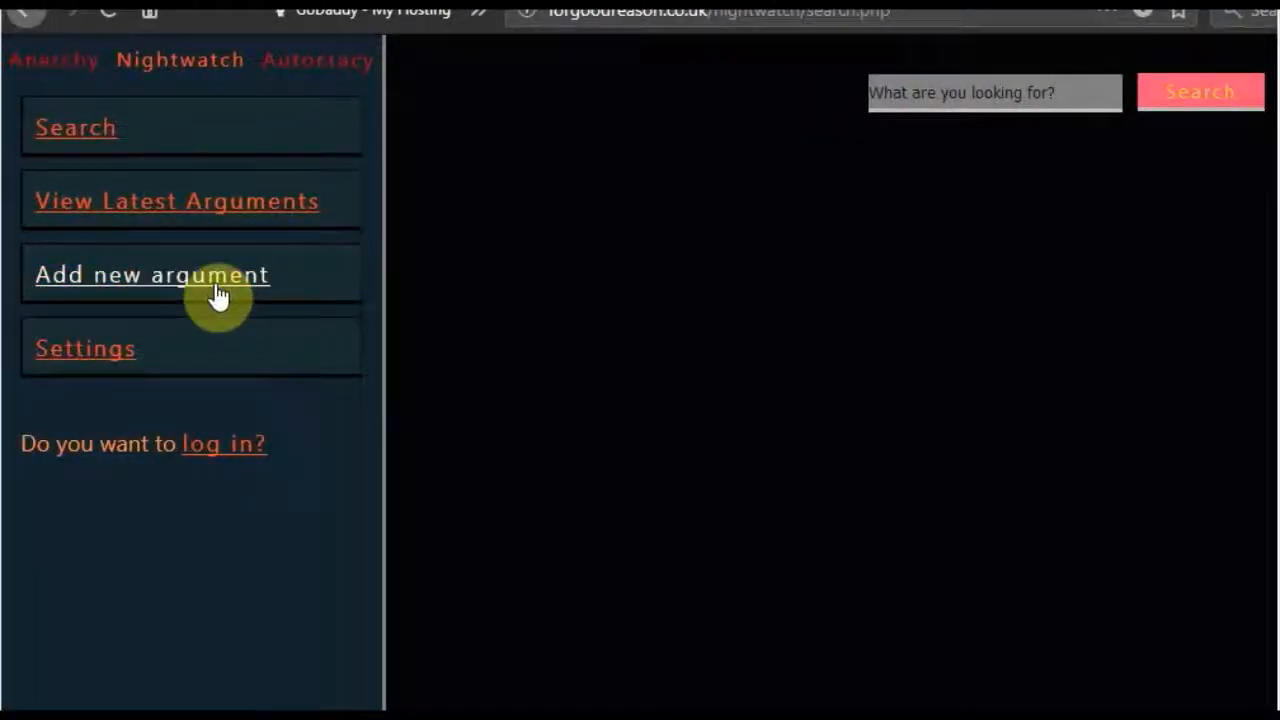
{"action": "left_click", "coordinate": [218, 296]}
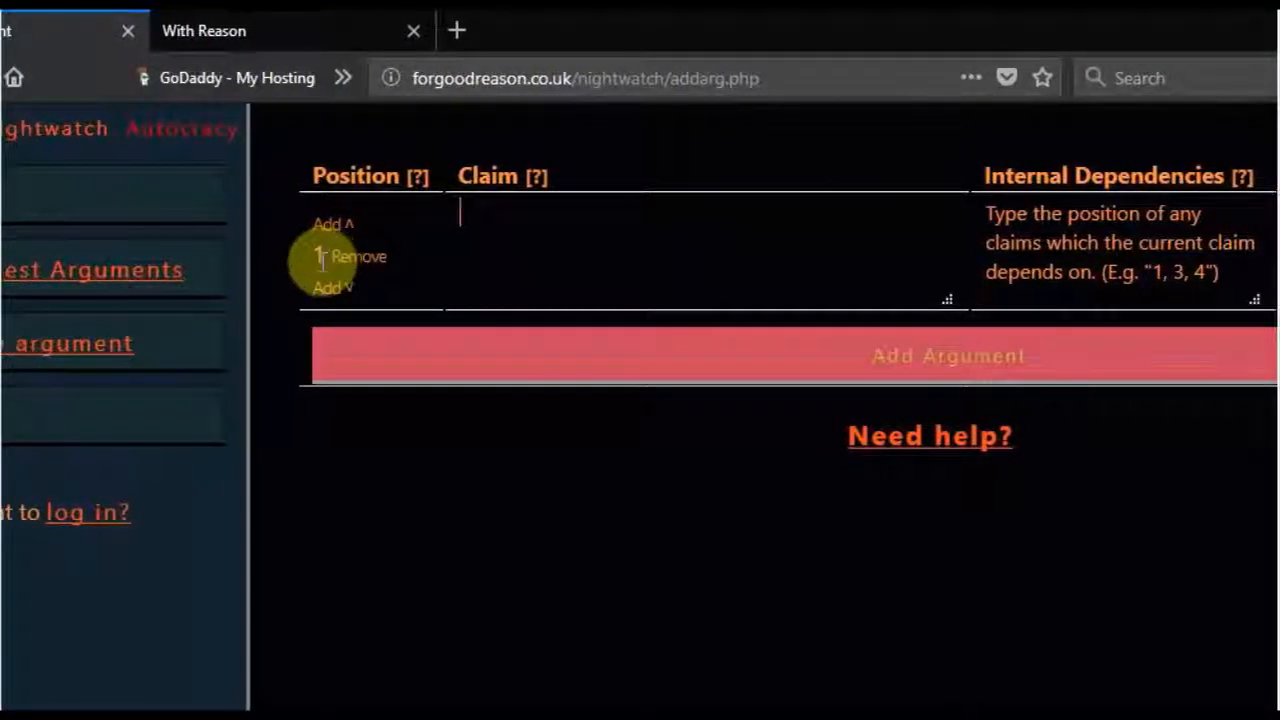
{"action": "mouse_move", "coordinate": [424, 177]}
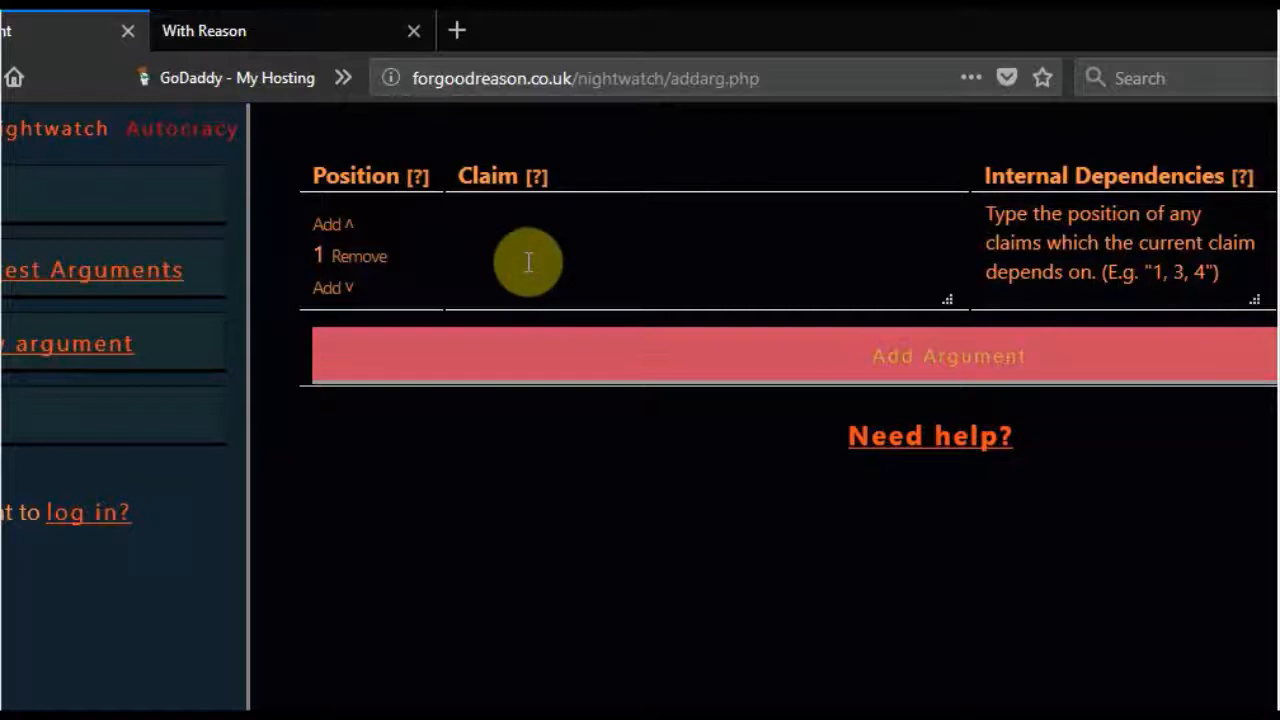
- Try "I have a dog." and "What time is it?" as sample texts for claim 1, clearing each one
{"action": "type", "text": "A"}
{"action": "type", "text": "I have a dog."}
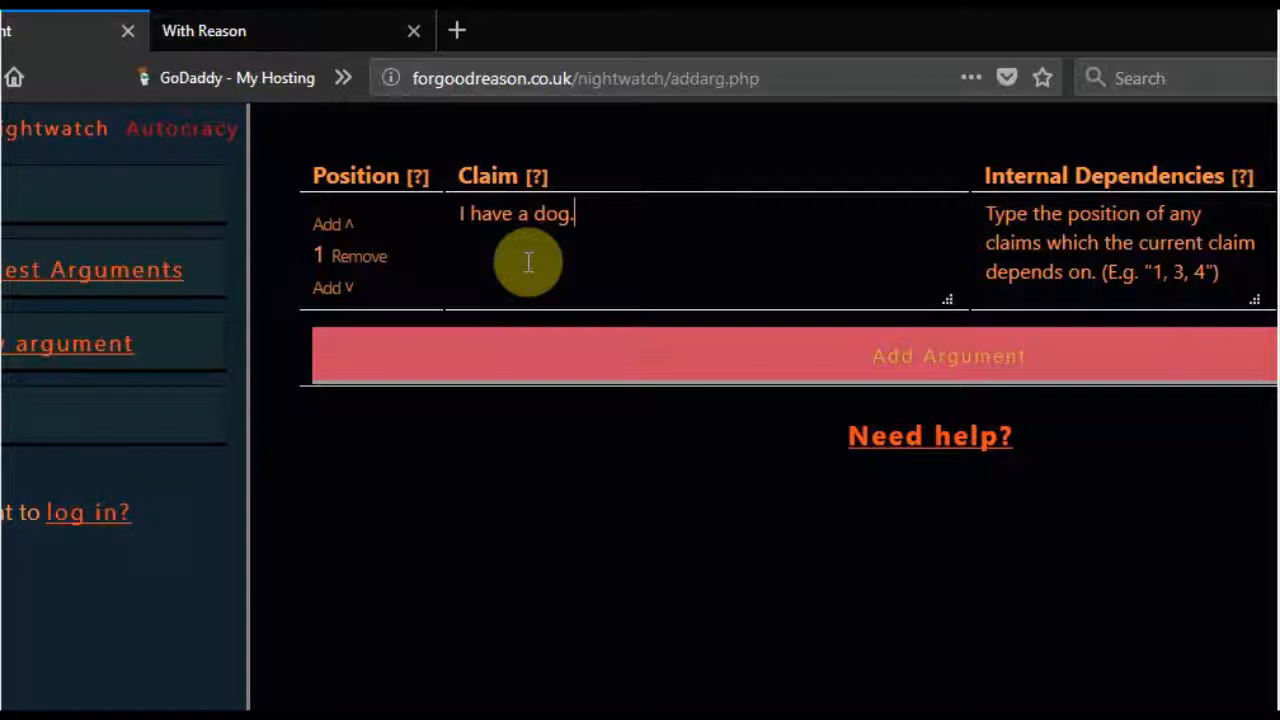
{"action": "type", "text": "a"}
{"action": "key", "text": "ctrl+a"}
{"action": "key", "text": "BackSpace"}
{"action": "type", "text": "What time is it"}
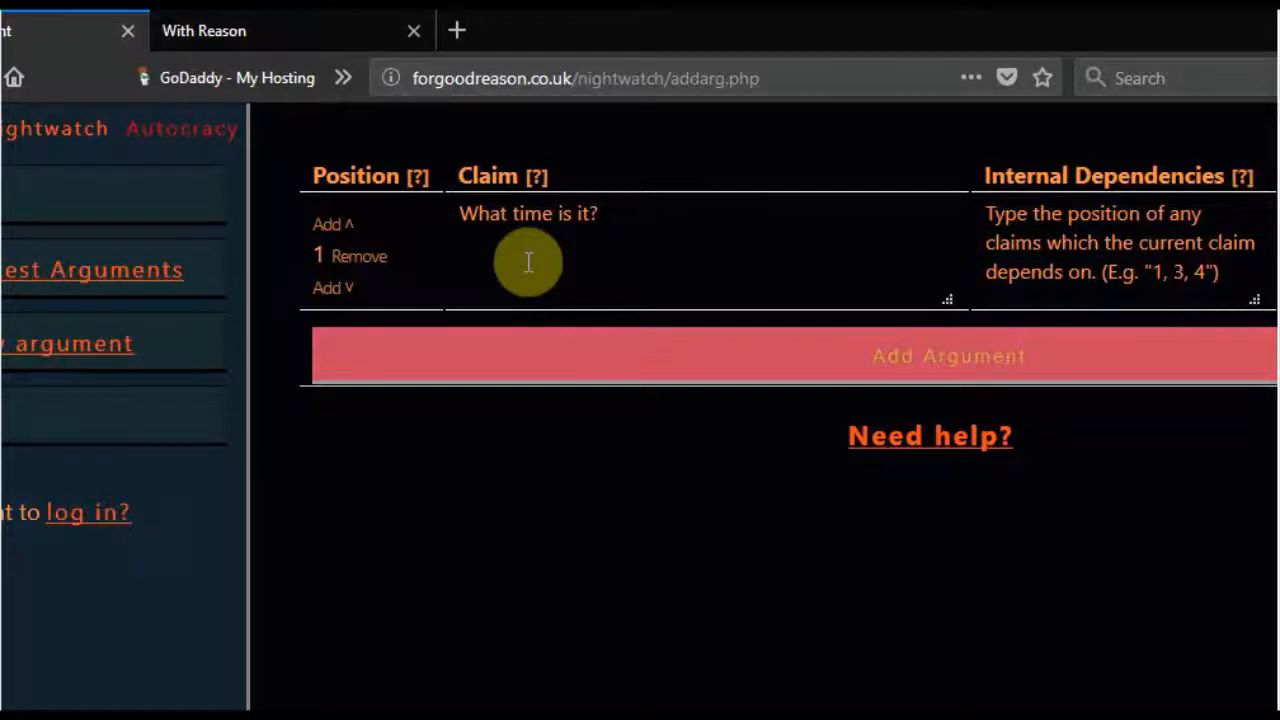
{"action": "key", "text": "ctrl+a"}
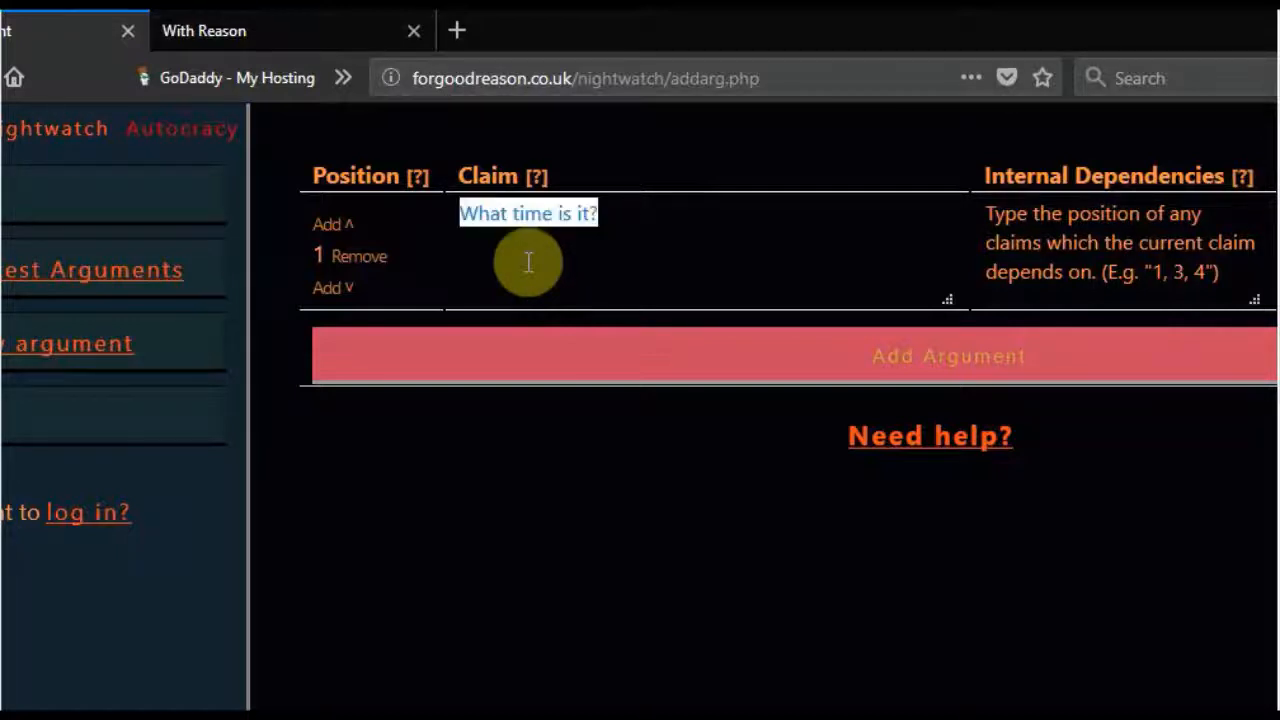
{"action": "key", "text": "BackSpace"}
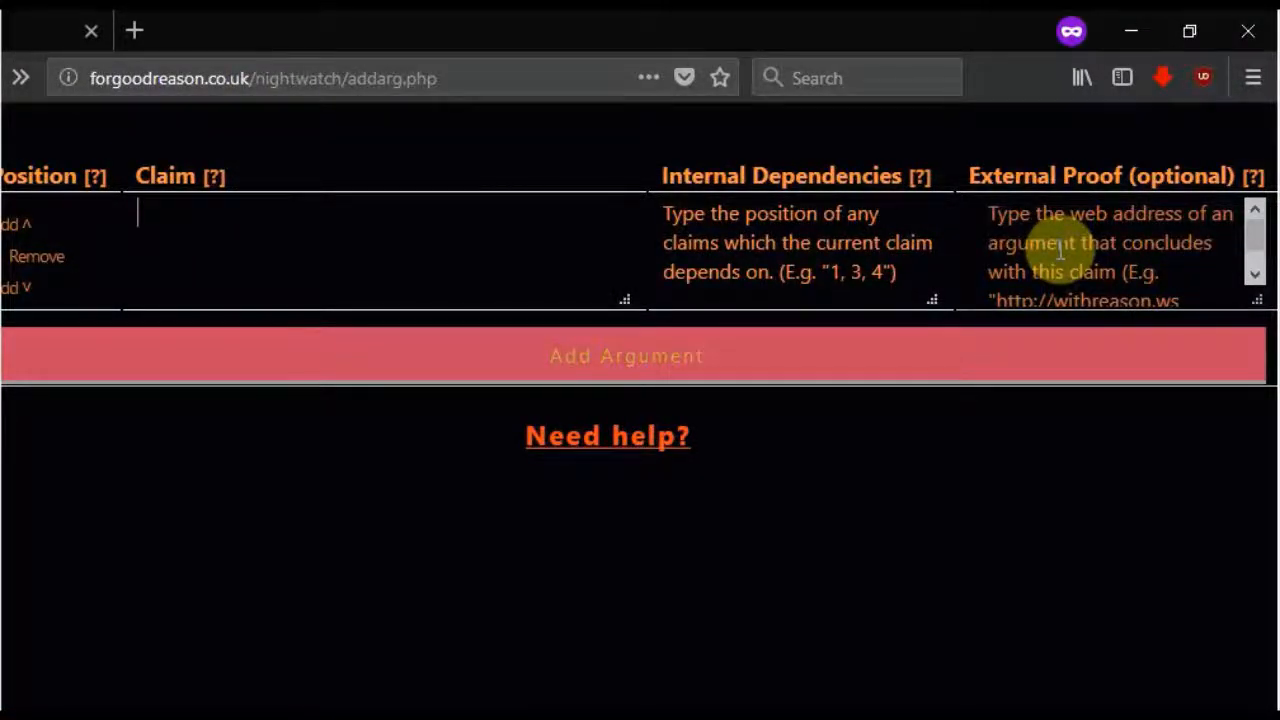
- Enter "I have an animal." as the text of claim 1
{"action": "left_click", "coordinate": [333, 252]}
{"action": "type", "text": "I have an ania"}
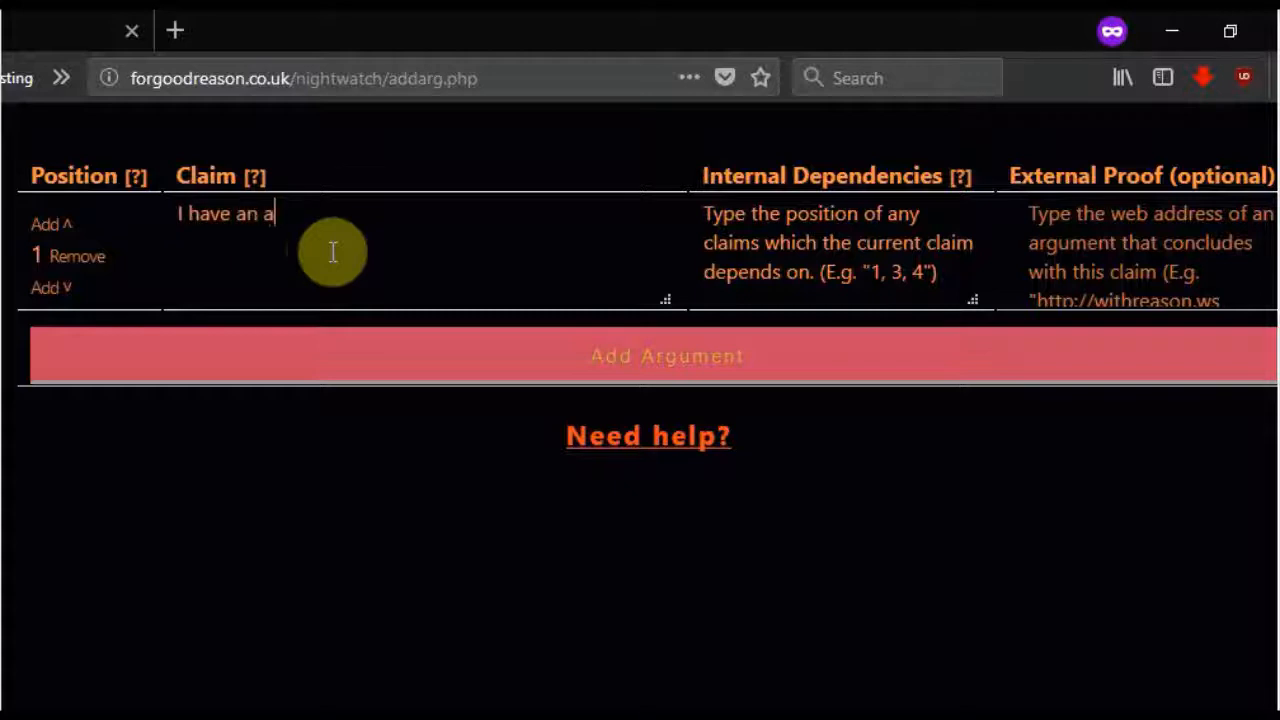
{"action": "type", "text": "al"}
{"action": "type", "text": "."}
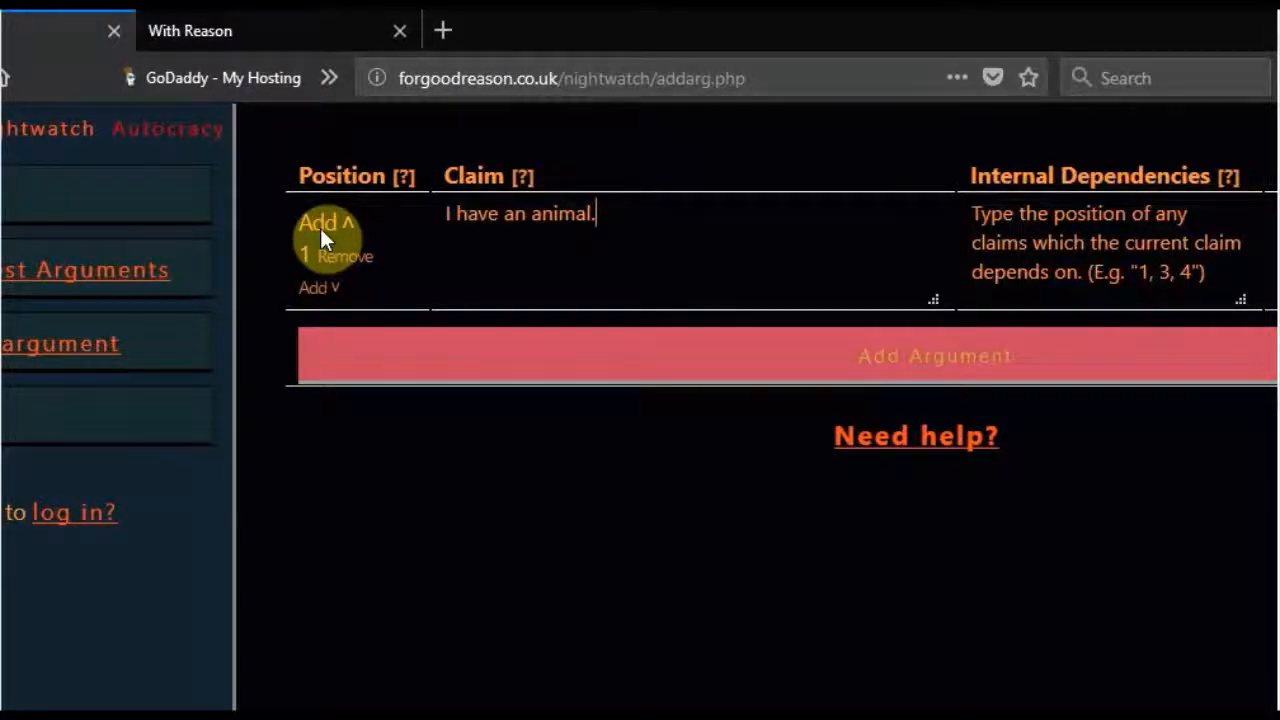
- Insert a new claim above "I have an animal." and enter "I have a dog." as its text
{"action": "left_click", "coordinate": [320, 290]}
{"action": "left_click", "coordinate": [344, 372]}
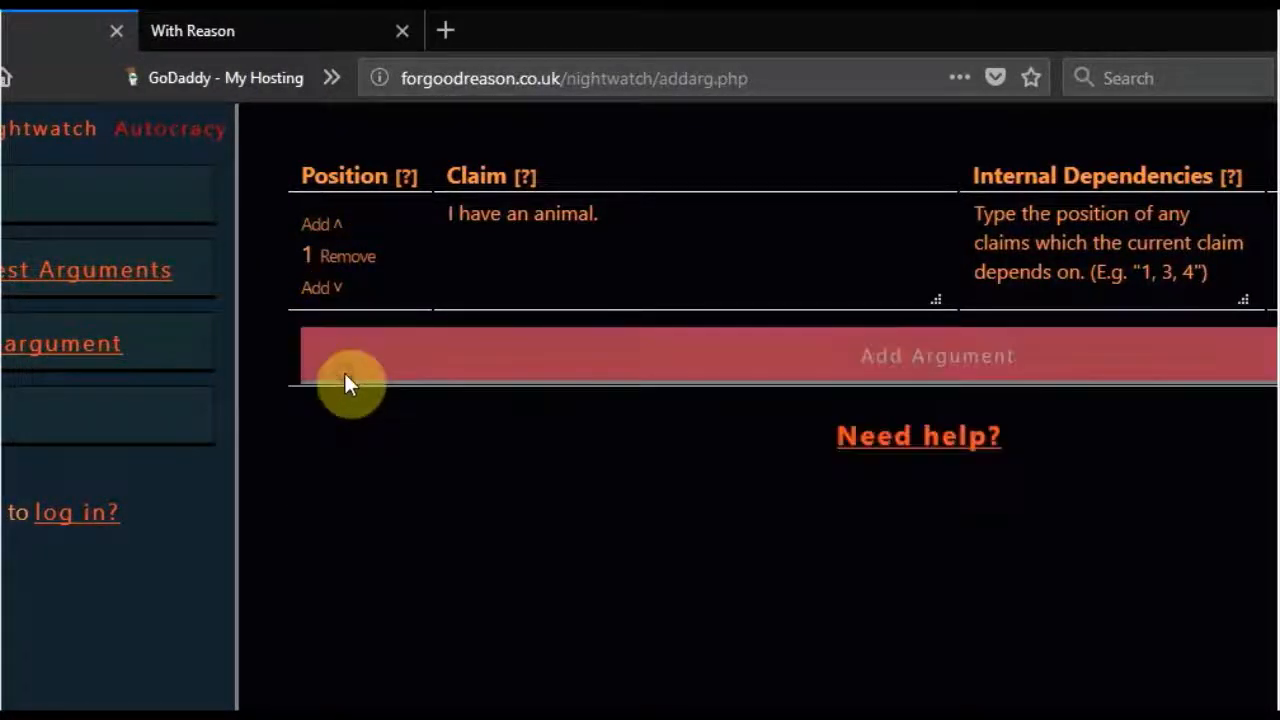
{"action": "left_click", "coordinate": [318, 227]}
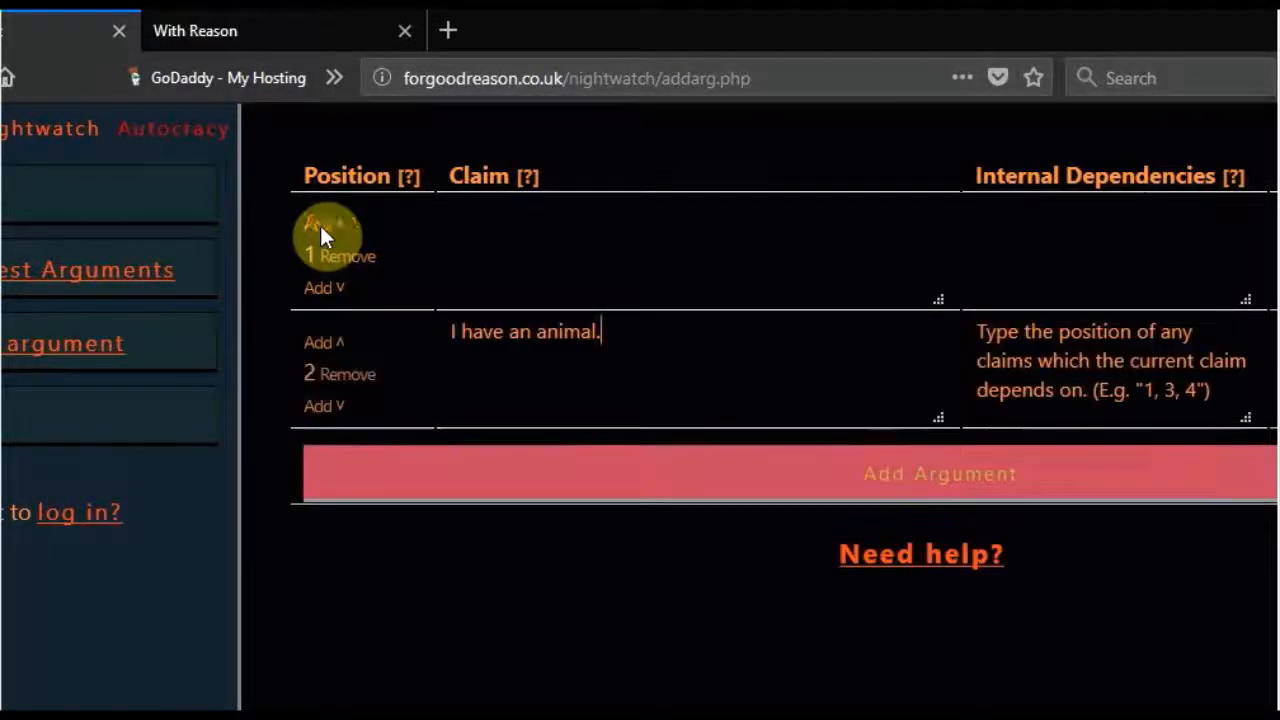
{"action": "left_click", "coordinate": [476, 252]}
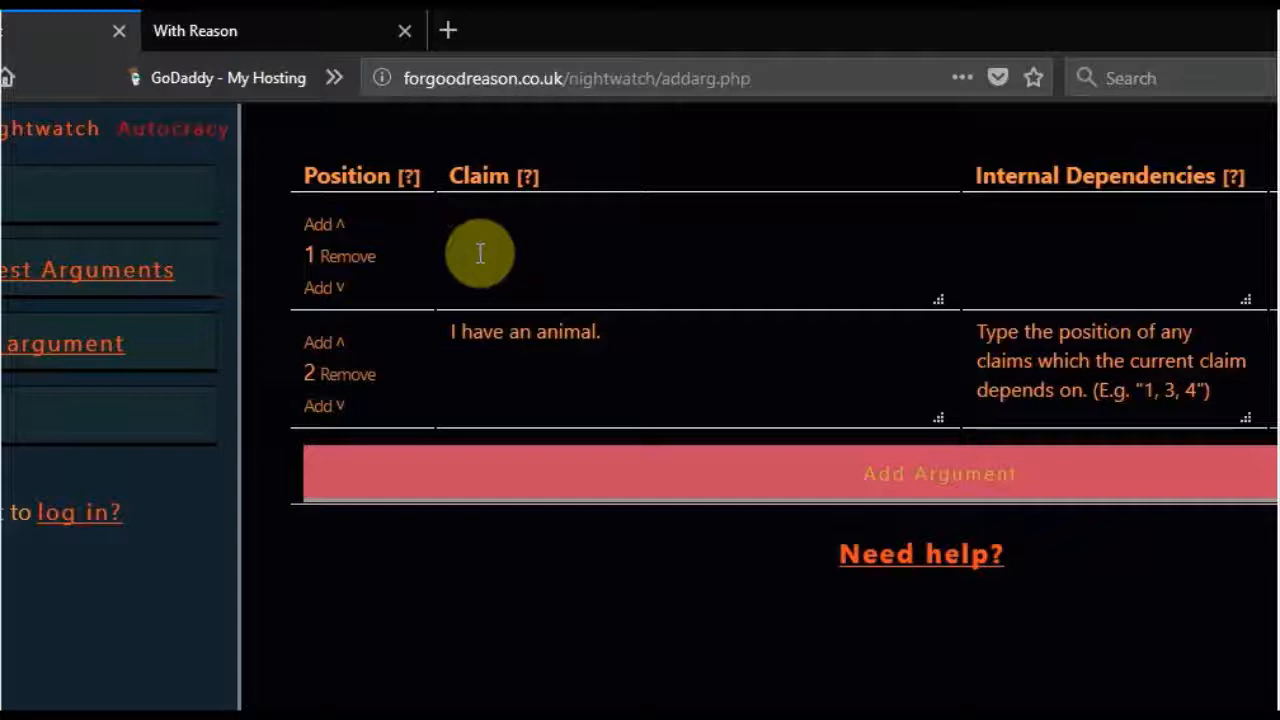
{"action": "type", "text": "I have a dog."}
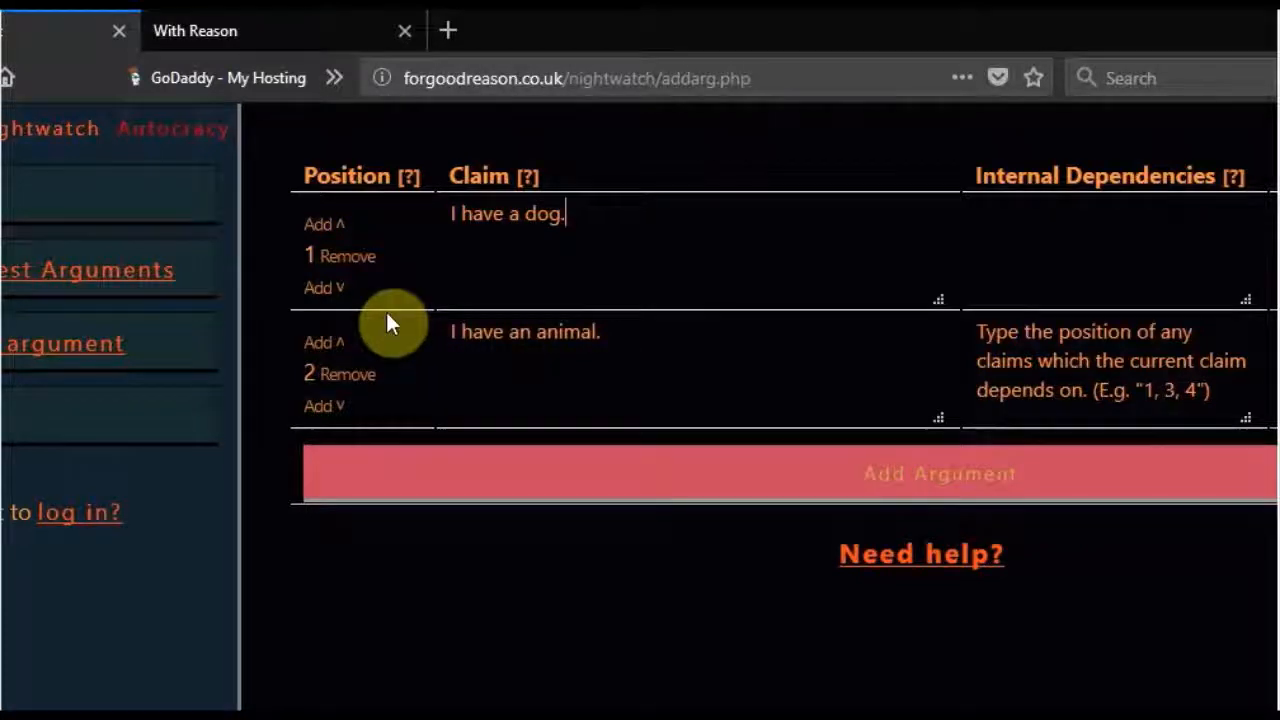
- Insert a claim between the two existing ones and enter "A dog is an animal." as its text
{"action": "left_click", "coordinate": [330, 290]}
{"action": "left_click", "coordinate": [510, 345]}
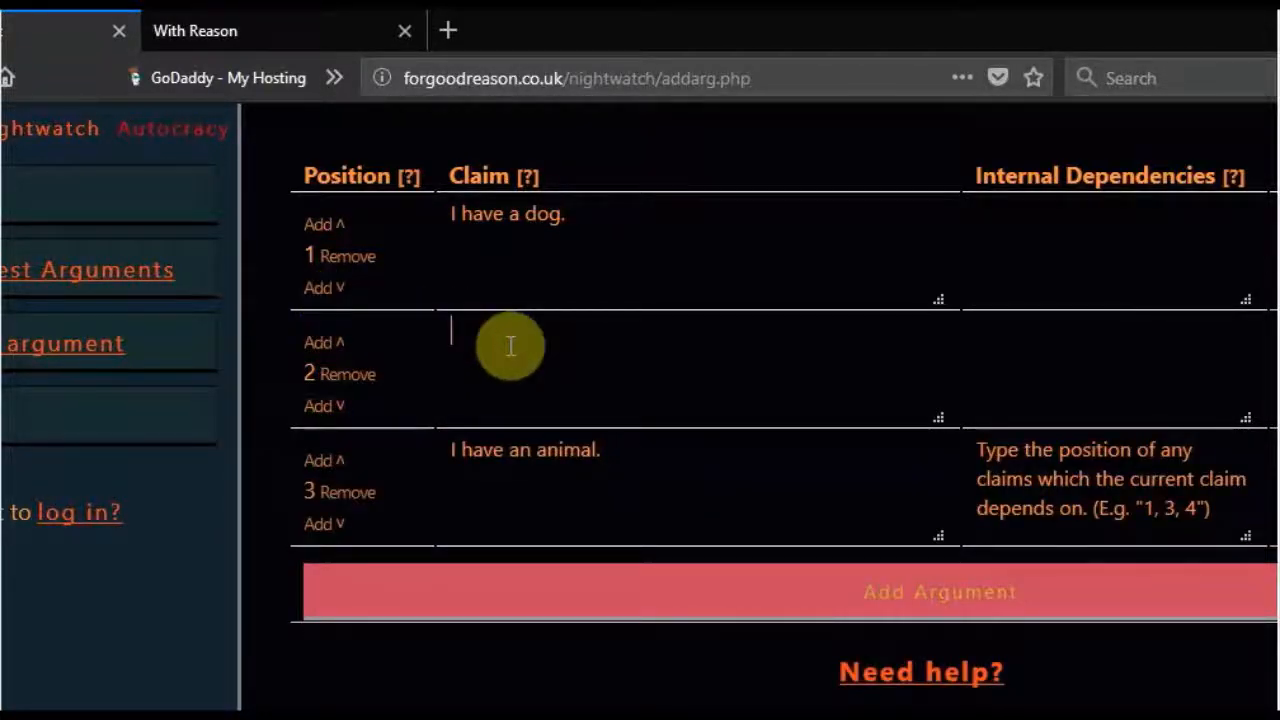
{"action": "type", "text": "A dog is an aim"}
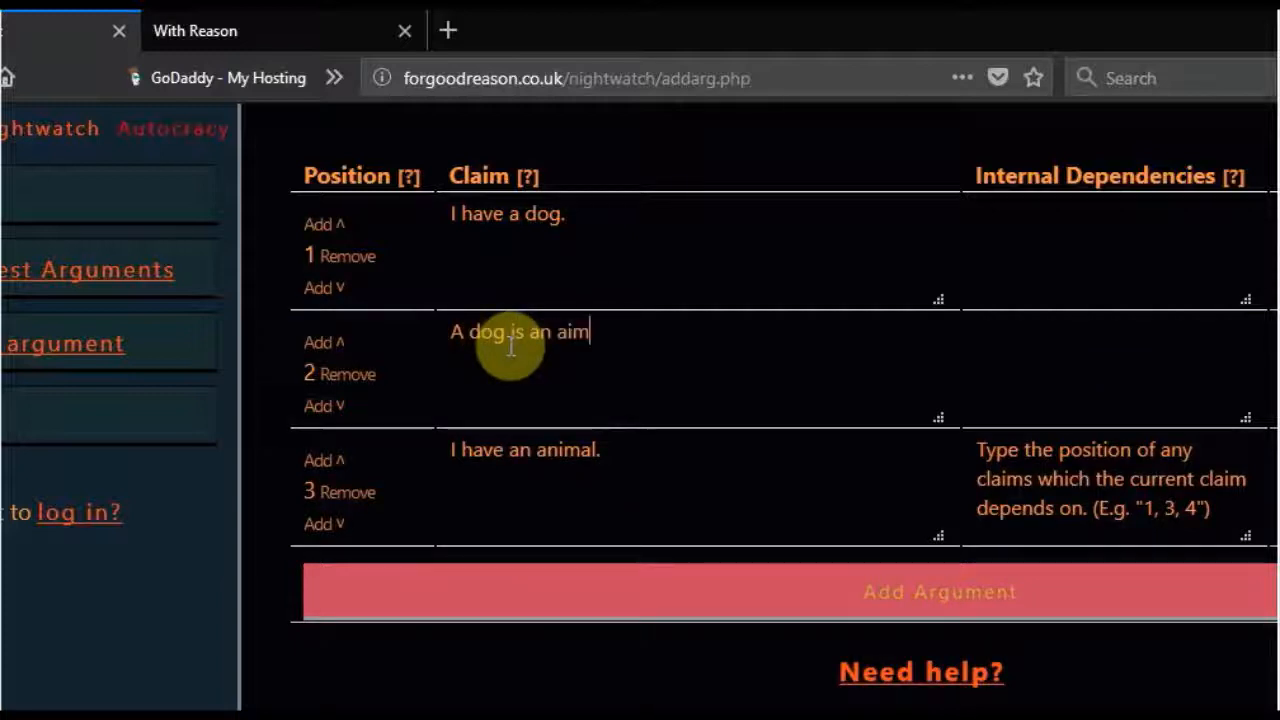
{"action": "key", "text": "BackSpace"}
{"action": "key", "text": "BackSpace"}
{"action": "type", "text": "nimal."}
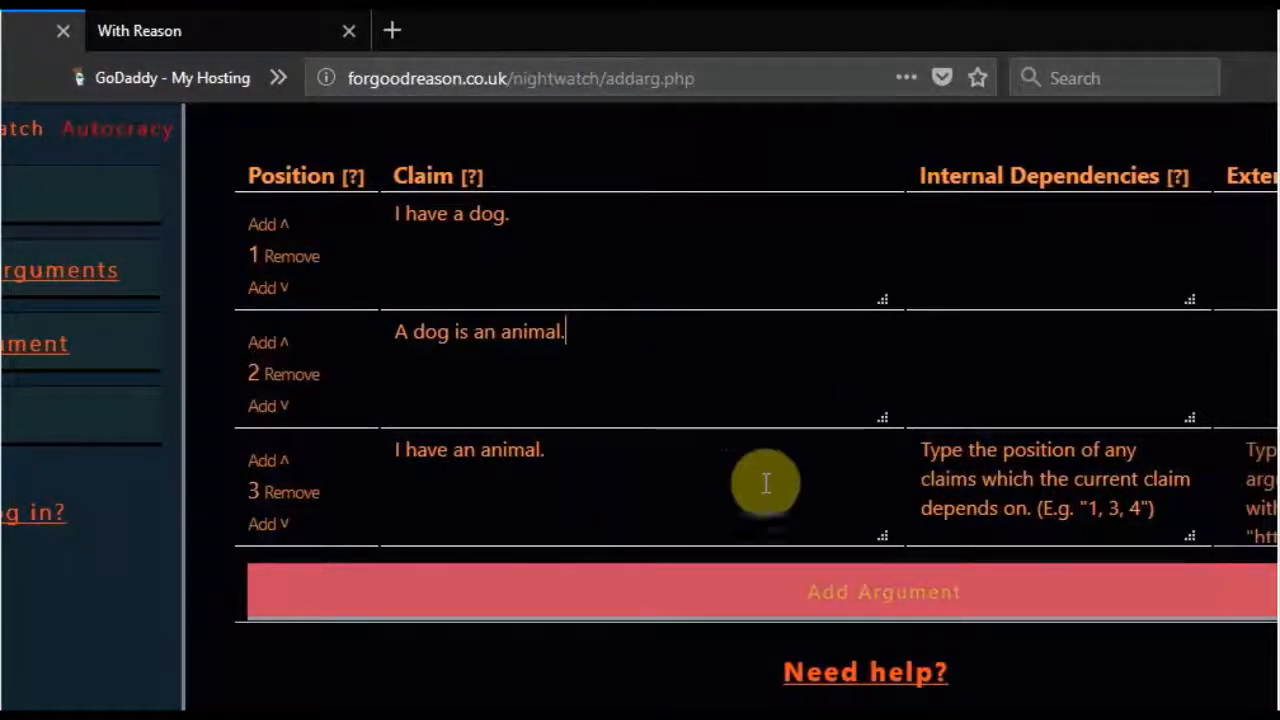
- Set the internal dependencies of the claim "I have an animal." to "1 2"
{"action": "left_click", "coordinate": [980, 491]}
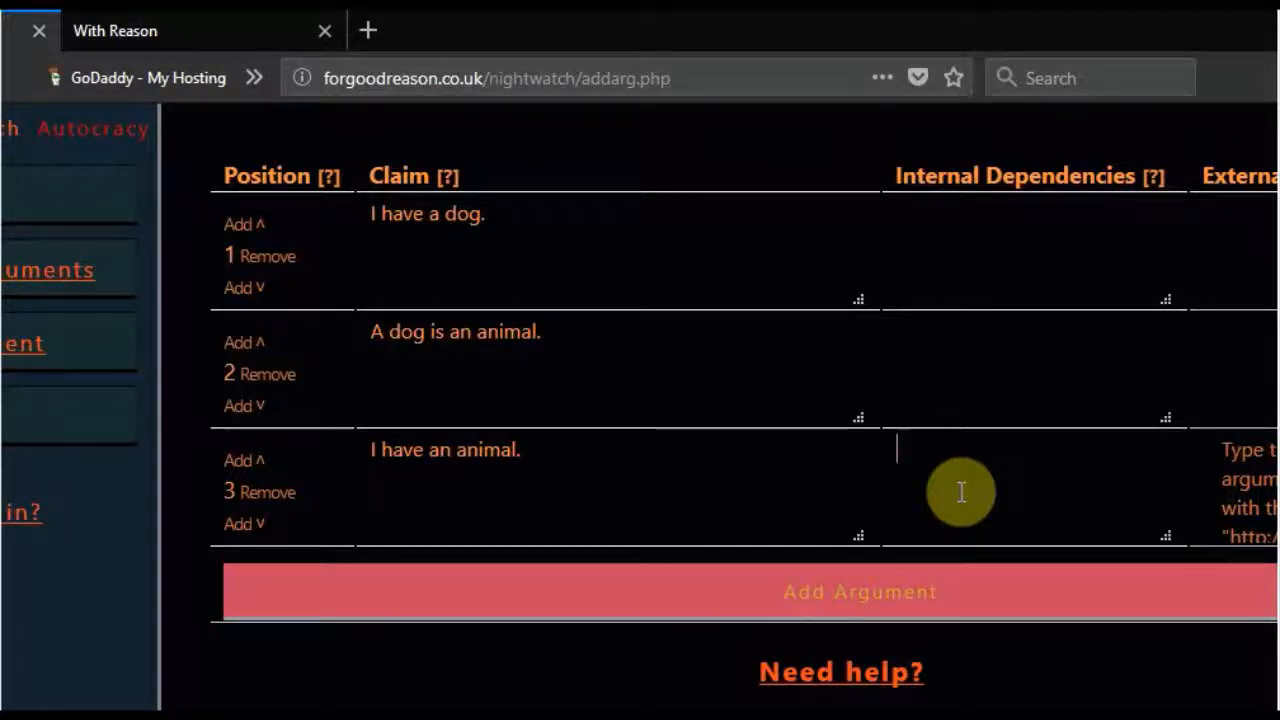
{"action": "type", "text": "1"}
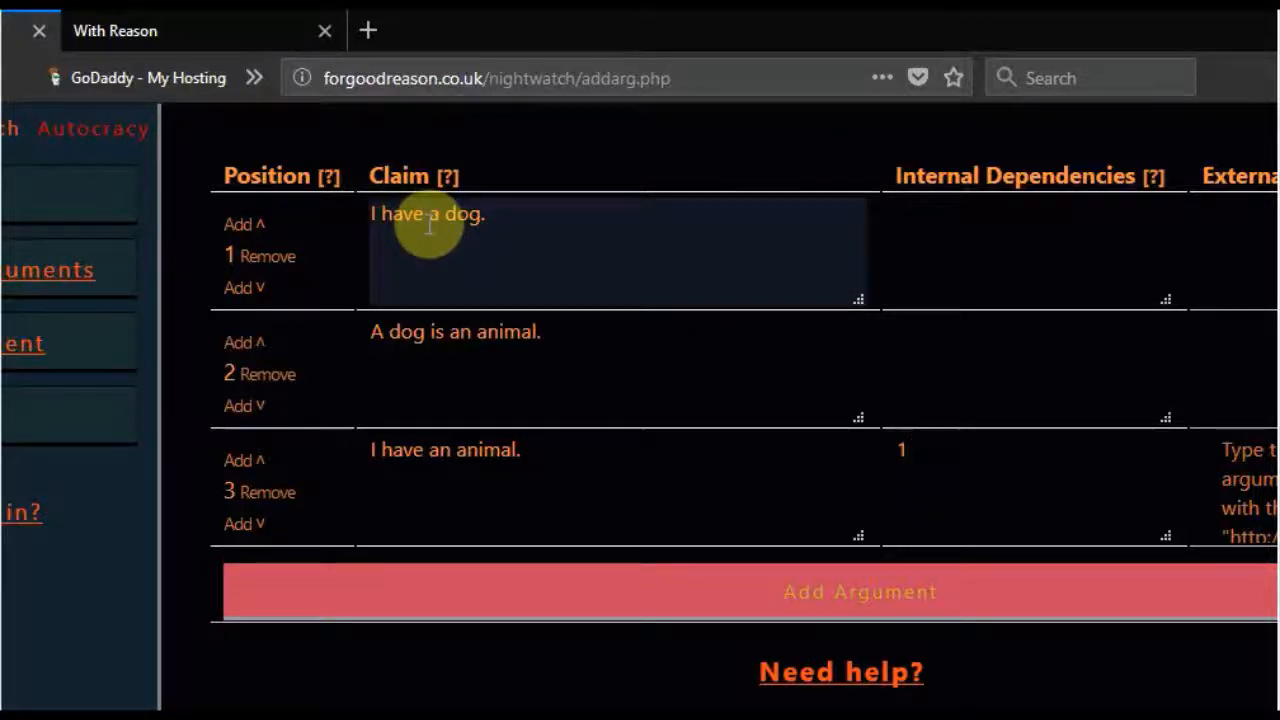
{"action": "key", "text": "BackSpace"}
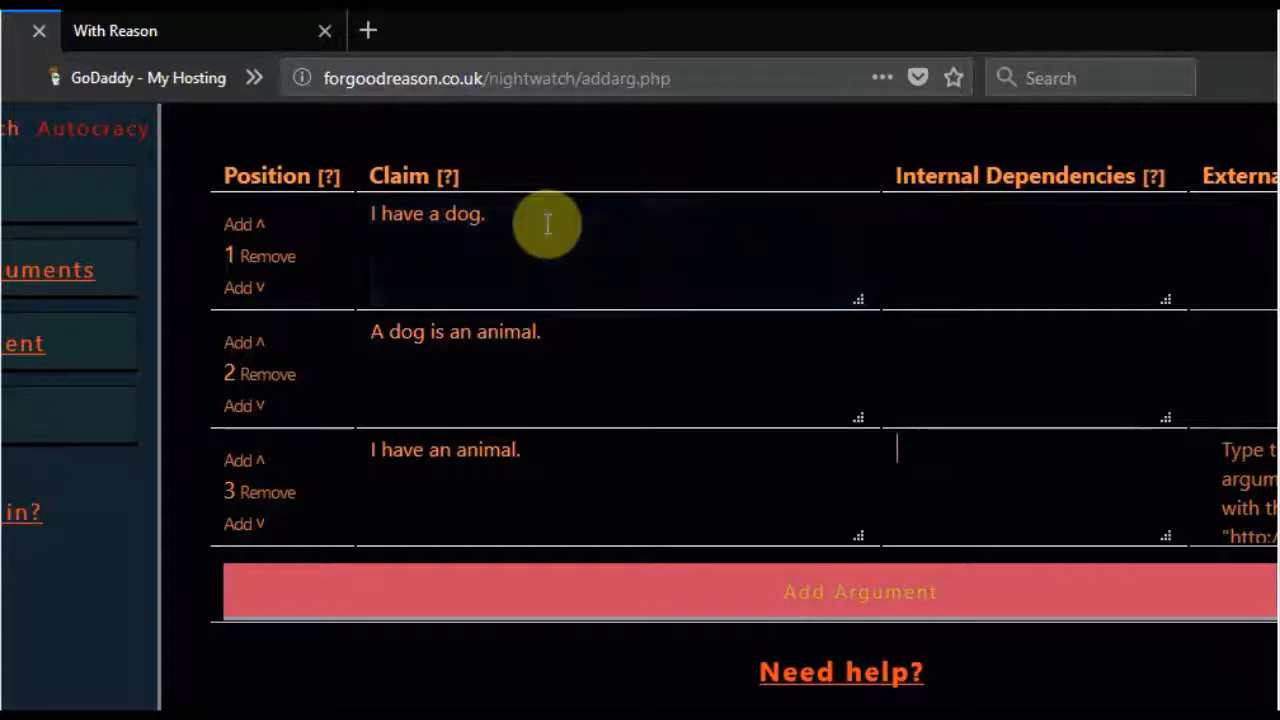
{"action": "type", "text": "5"}
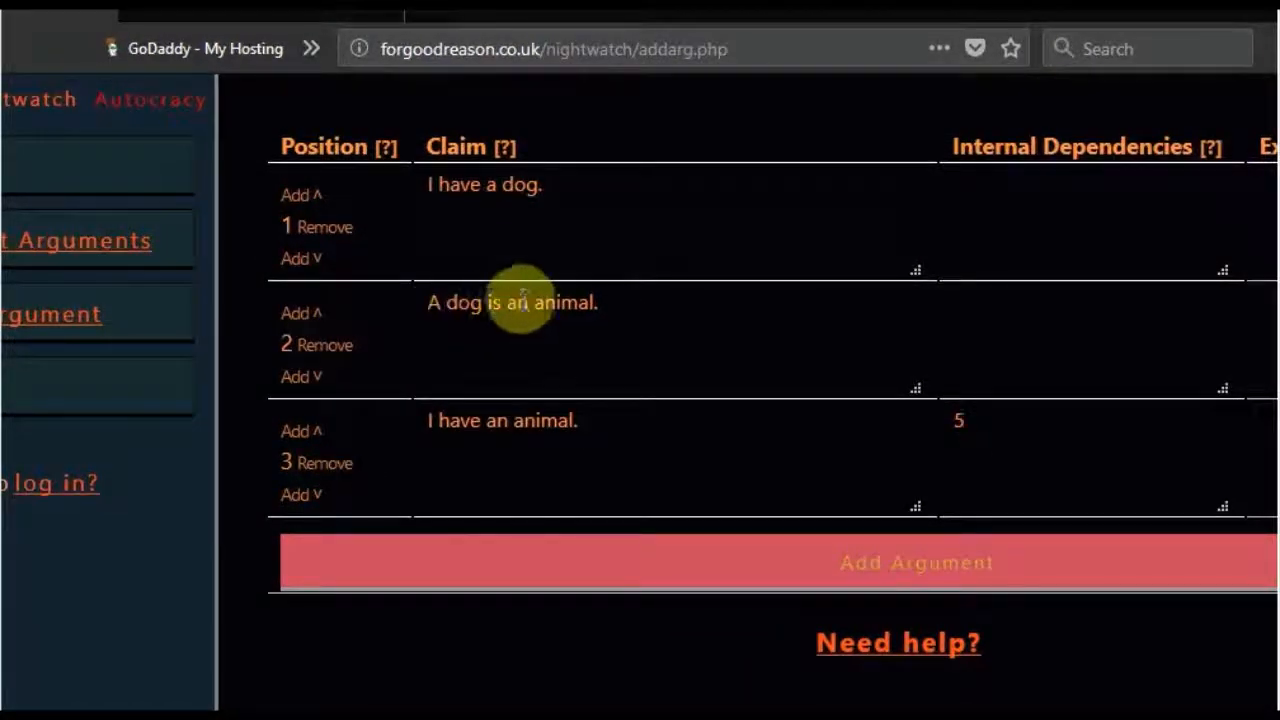
{"action": "key", "text": "BackSpace"}
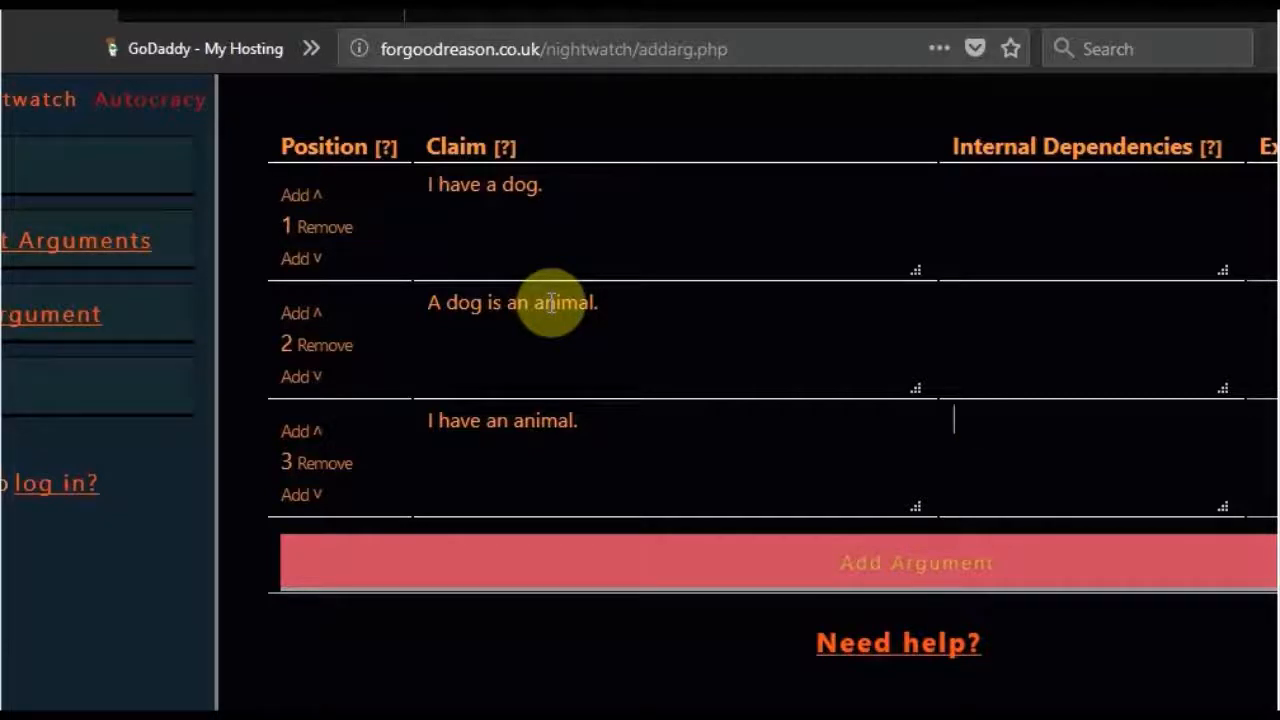
{"action": "type", "text": "1"}
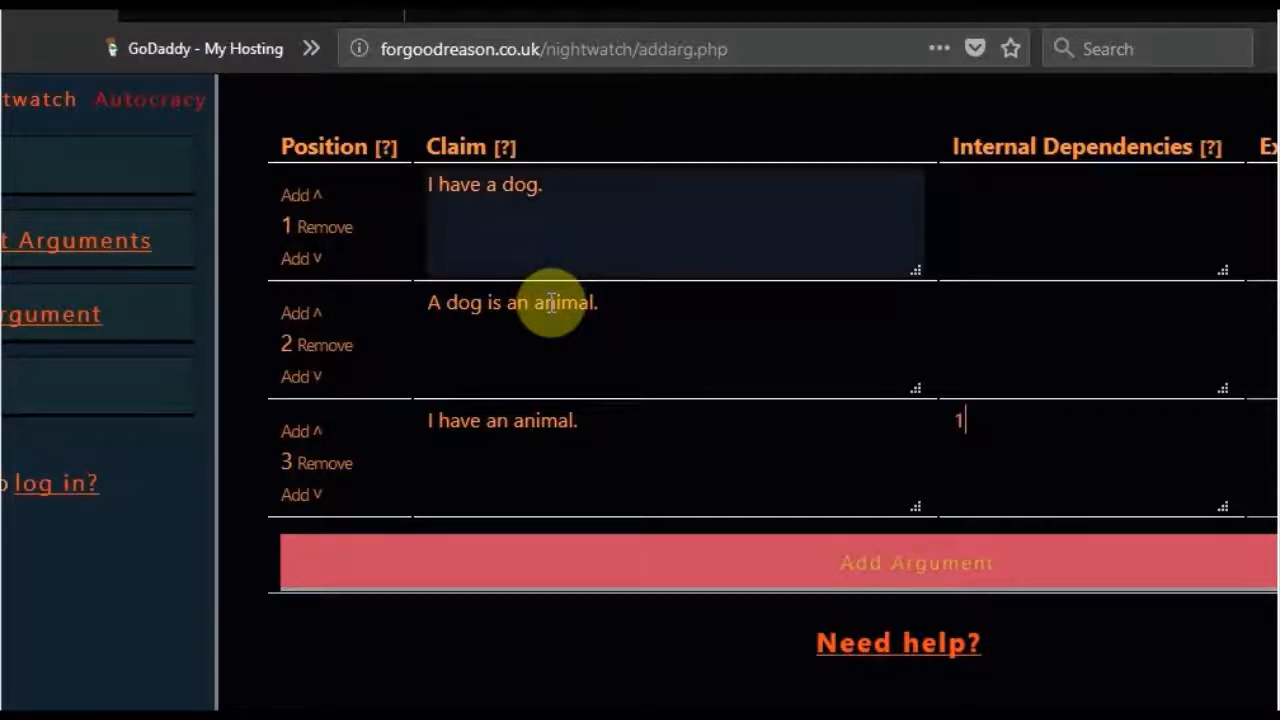
{"action": "type", "text": " 2"}
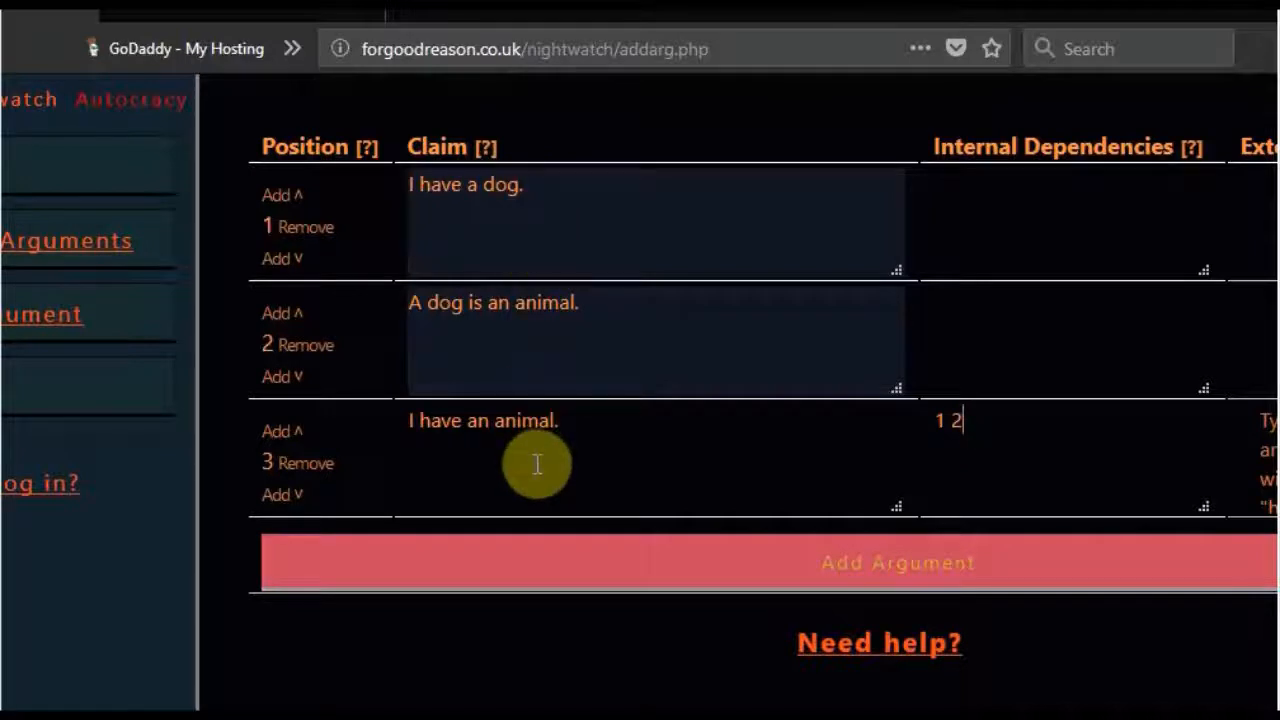
{"action": "left_click", "coordinate": [646, 360]}
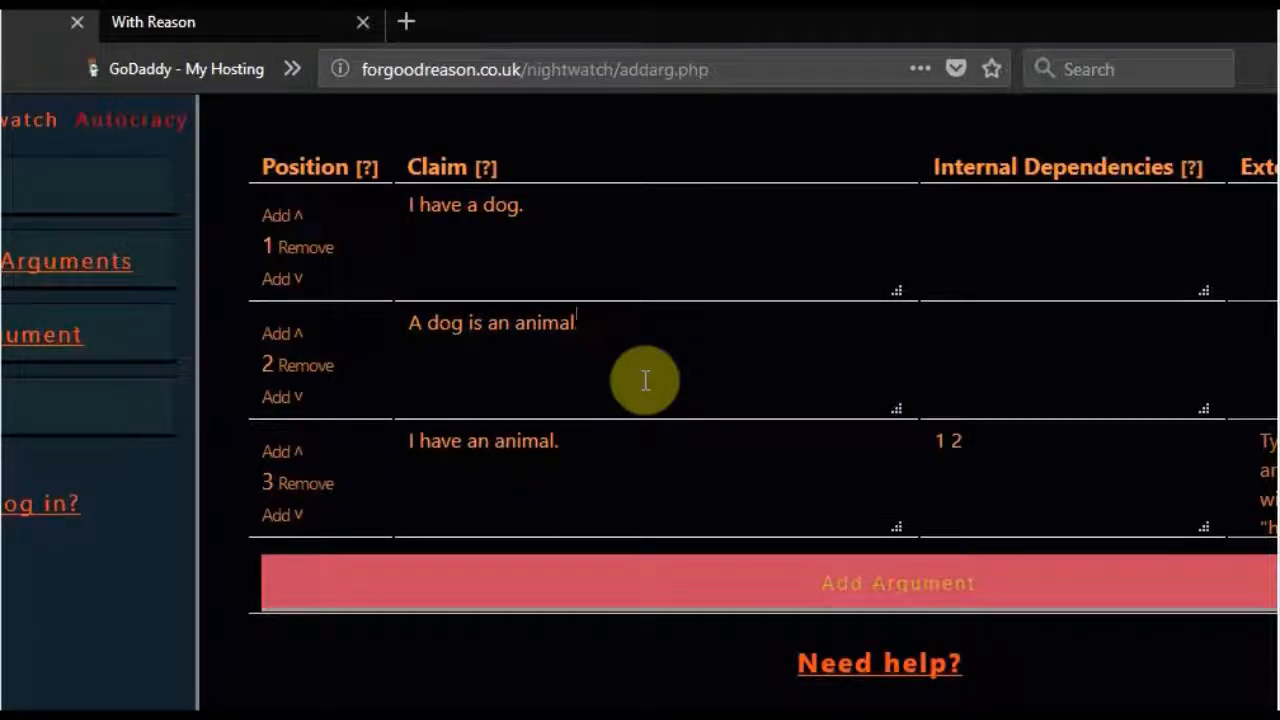
{"action": "type", "text": "."}
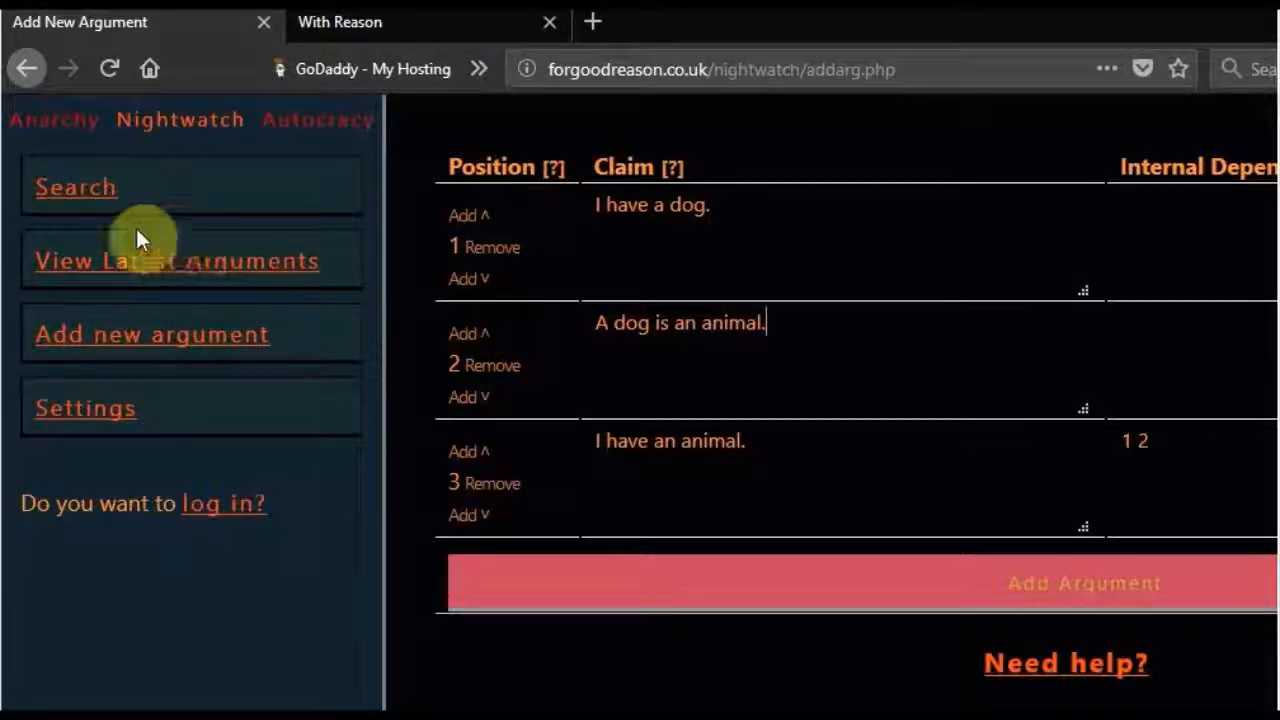
- Search the site for "dog" in a separate tab and open the argument "A dog is an animal."
{"action": "middle_click", "coordinate": [88, 203]}
{"action": "left_click", "coordinate": [388, 20]}
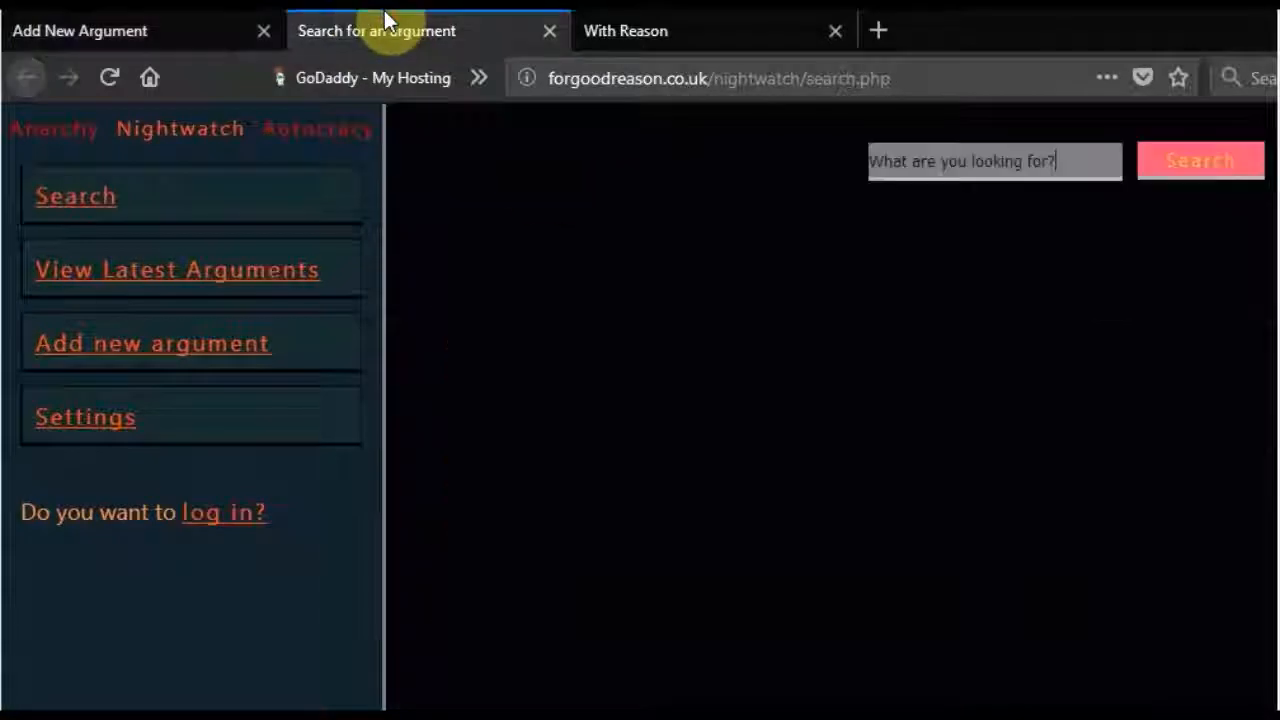
{"action": "left_click", "coordinate": [1022, 160]}
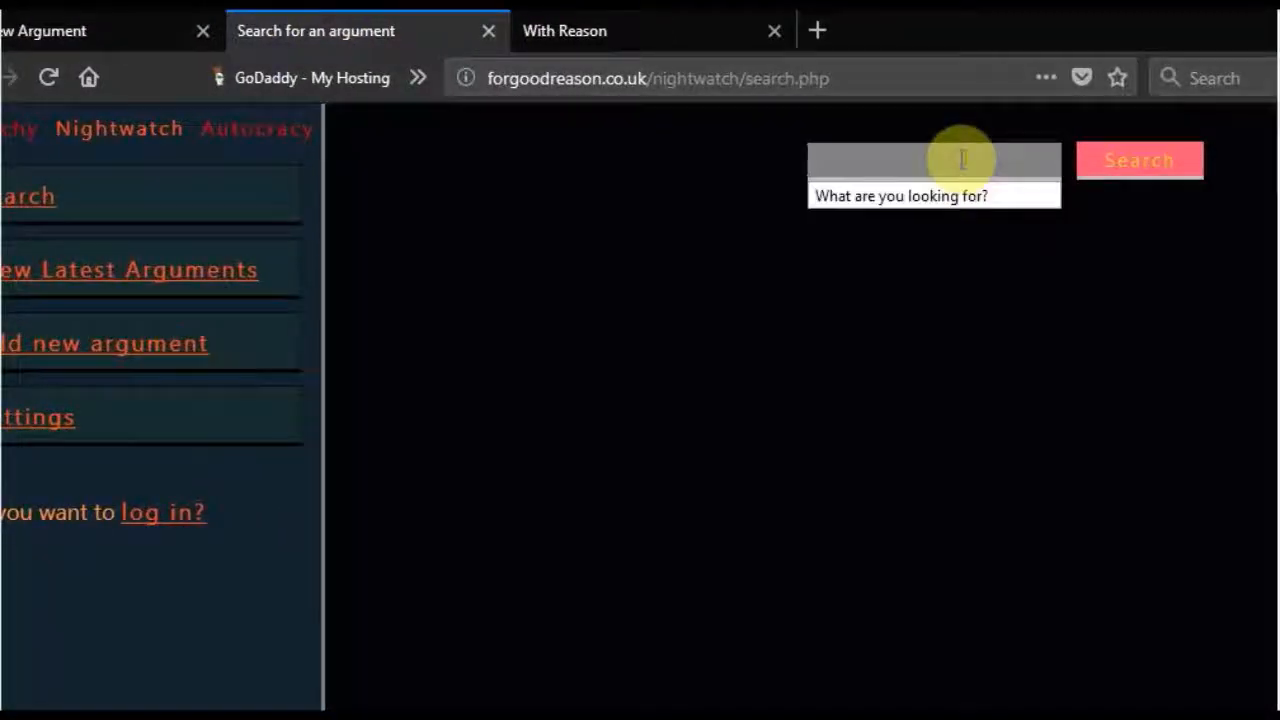
{"action": "type", "text": "dog"}
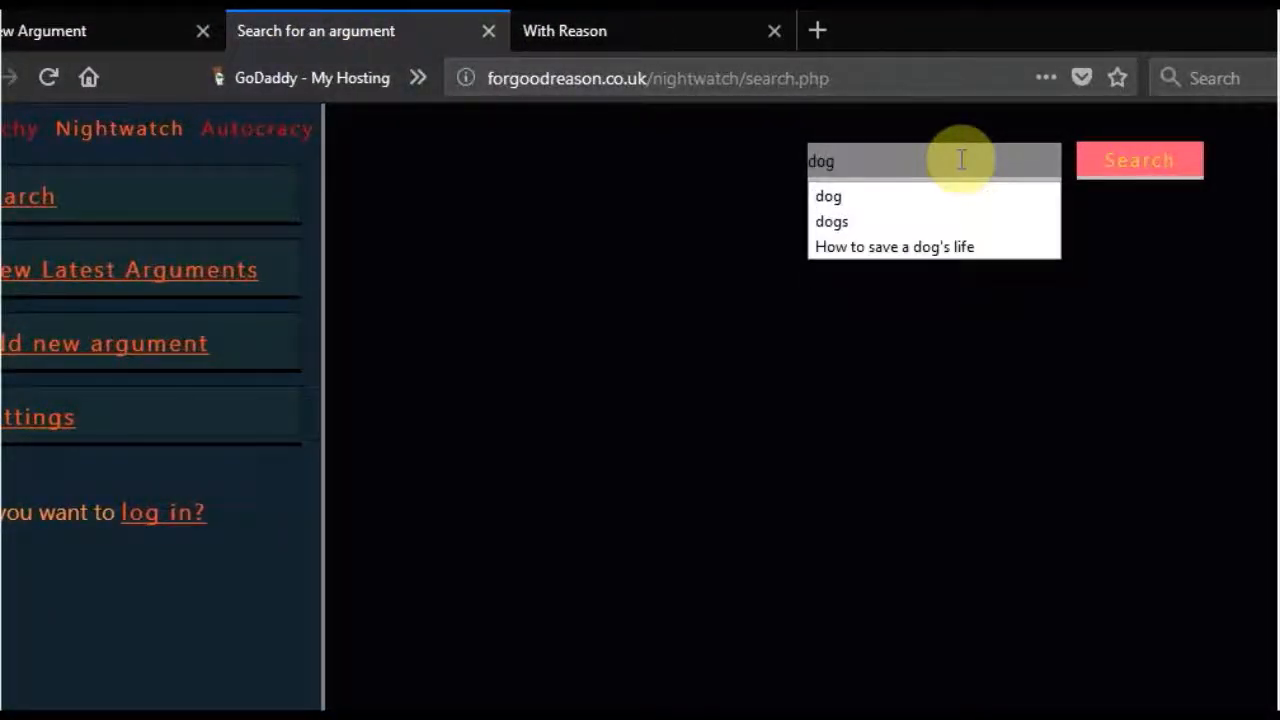
{"action": "key", "text": "Return"}
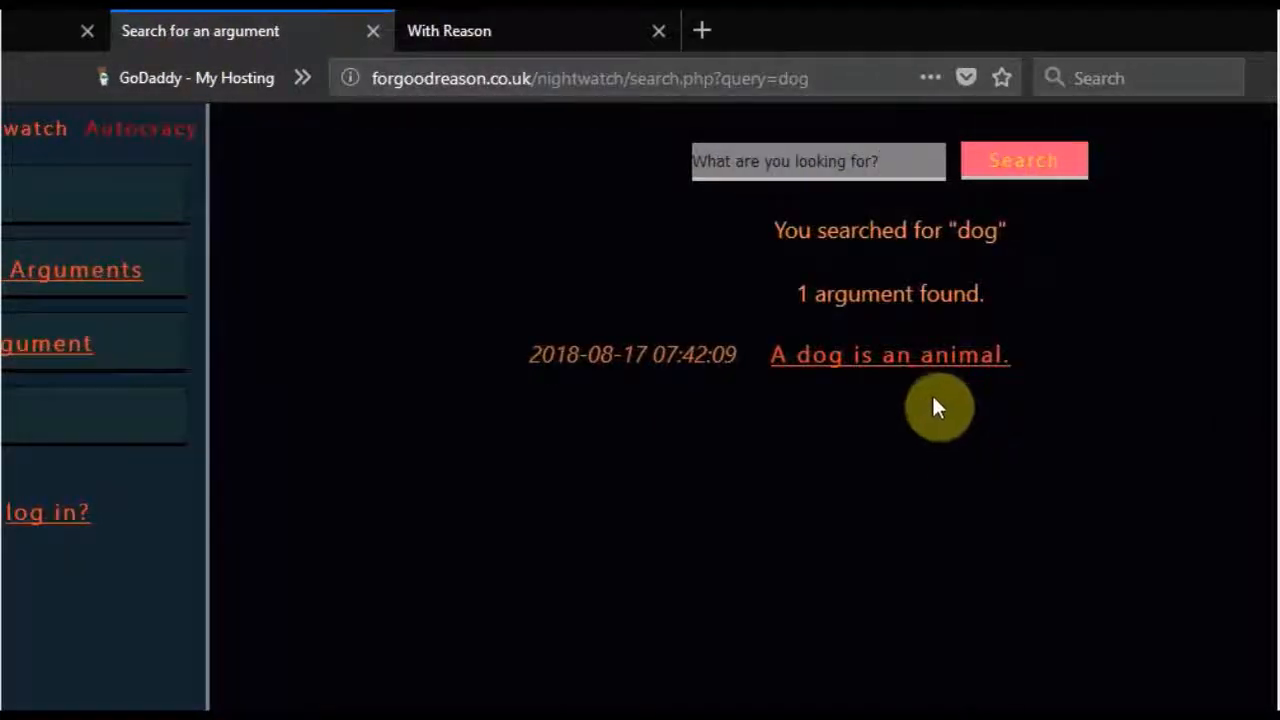
{"action": "left_click", "coordinate": [838, 370]}
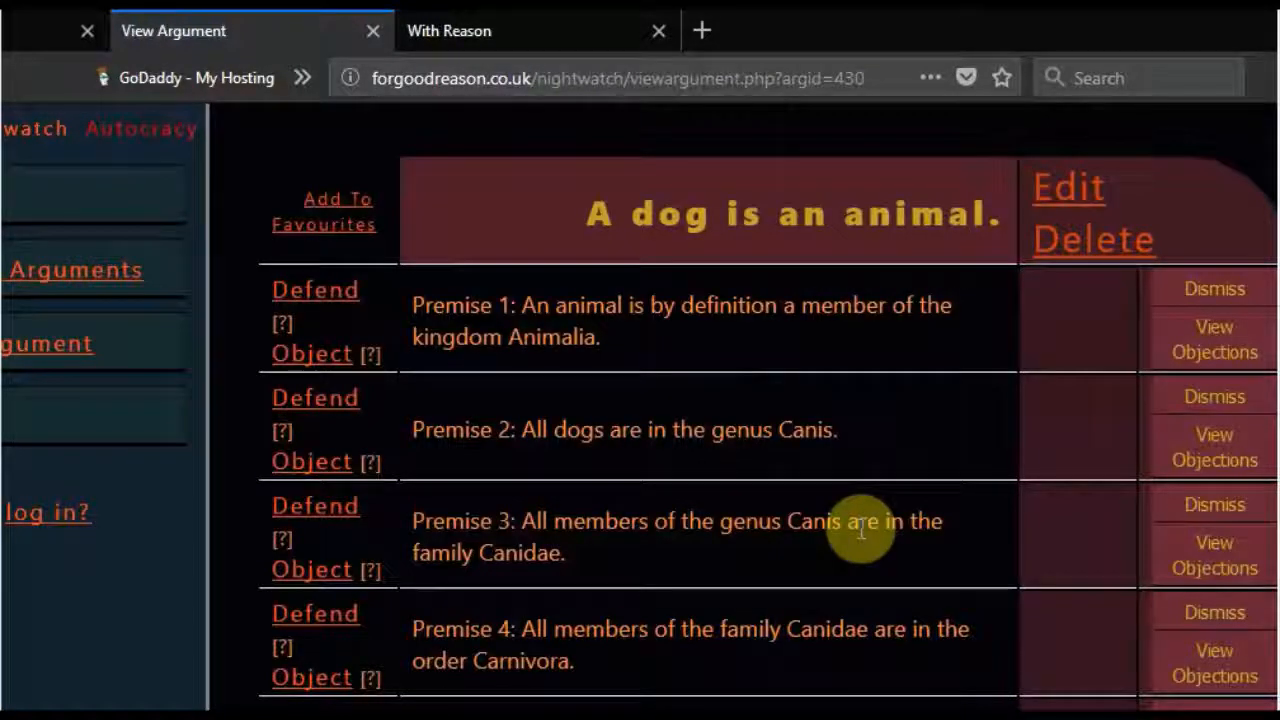
- Look over the premises of the argument "A dog is an animal." and copy the web address of its page
{"action": "scroll", "coordinate": [862, 528], "scroll_direction": "down", "scroll_amount": 3}
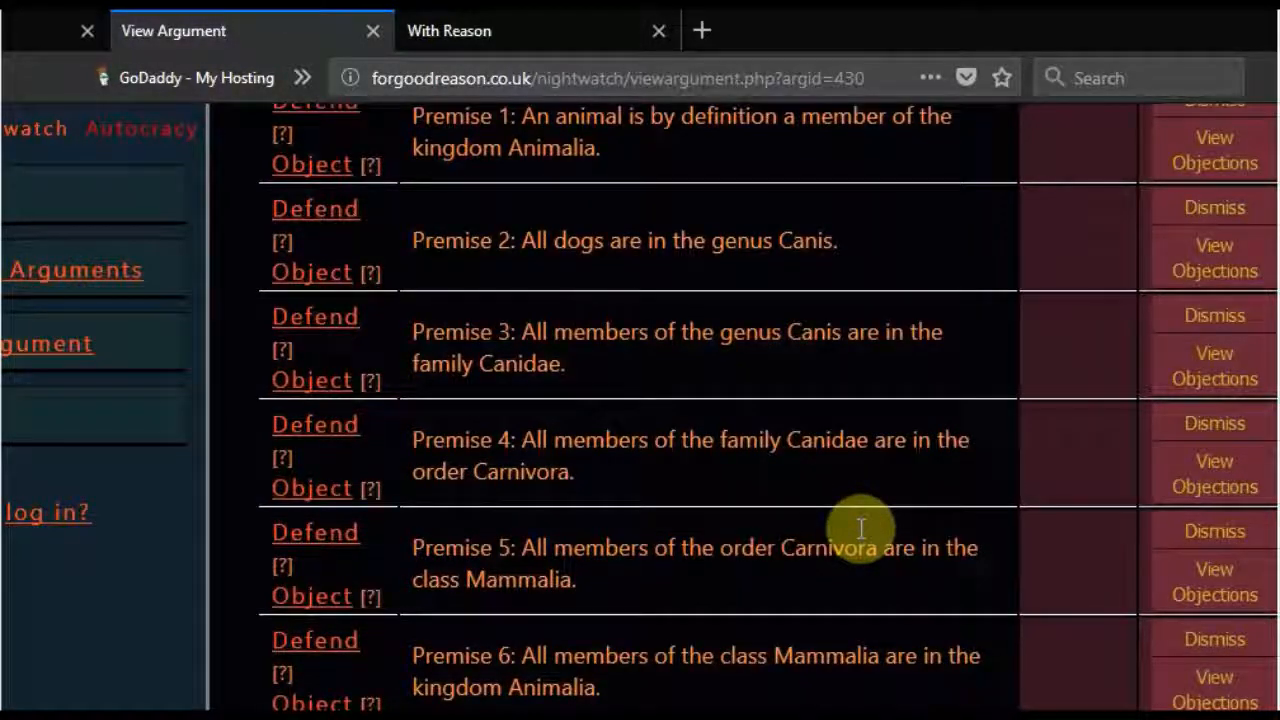
{"action": "scroll", "coordinate": [862, 528], "scroll_direction": "up", "scroll_amount": 3}
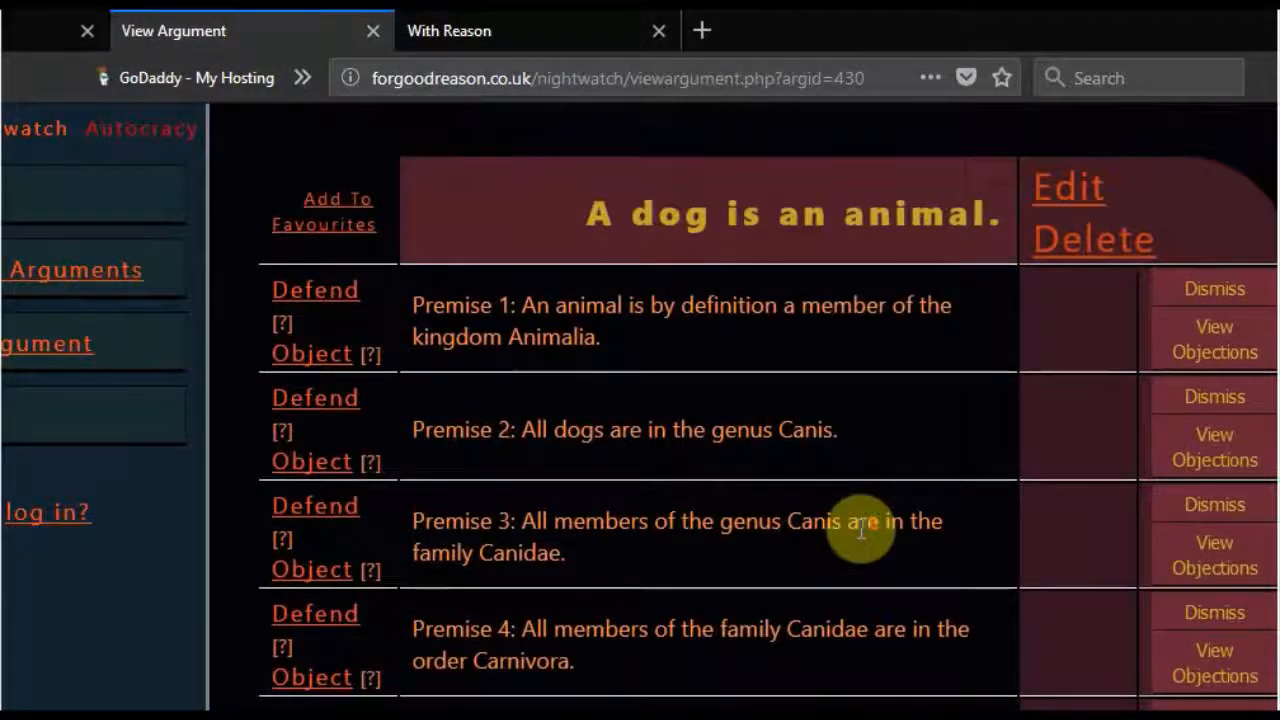
{"action": "left_click", "coordinate": [648, 80]}
{"action": "key", "text": "ctrl+c"}
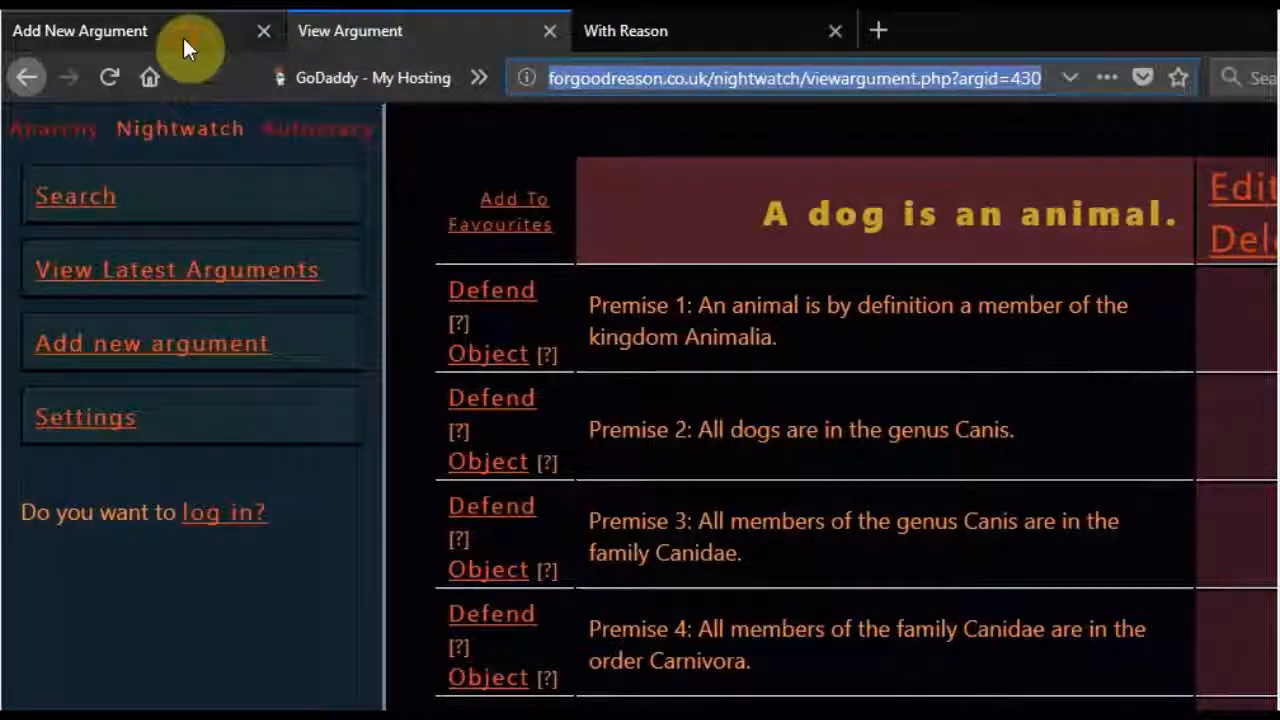
- Return to the new argument's form and paste the copied web address as external proof of the claim "A dog is an animal."
{"action": "left_click", "coordinate": [10, 34]}
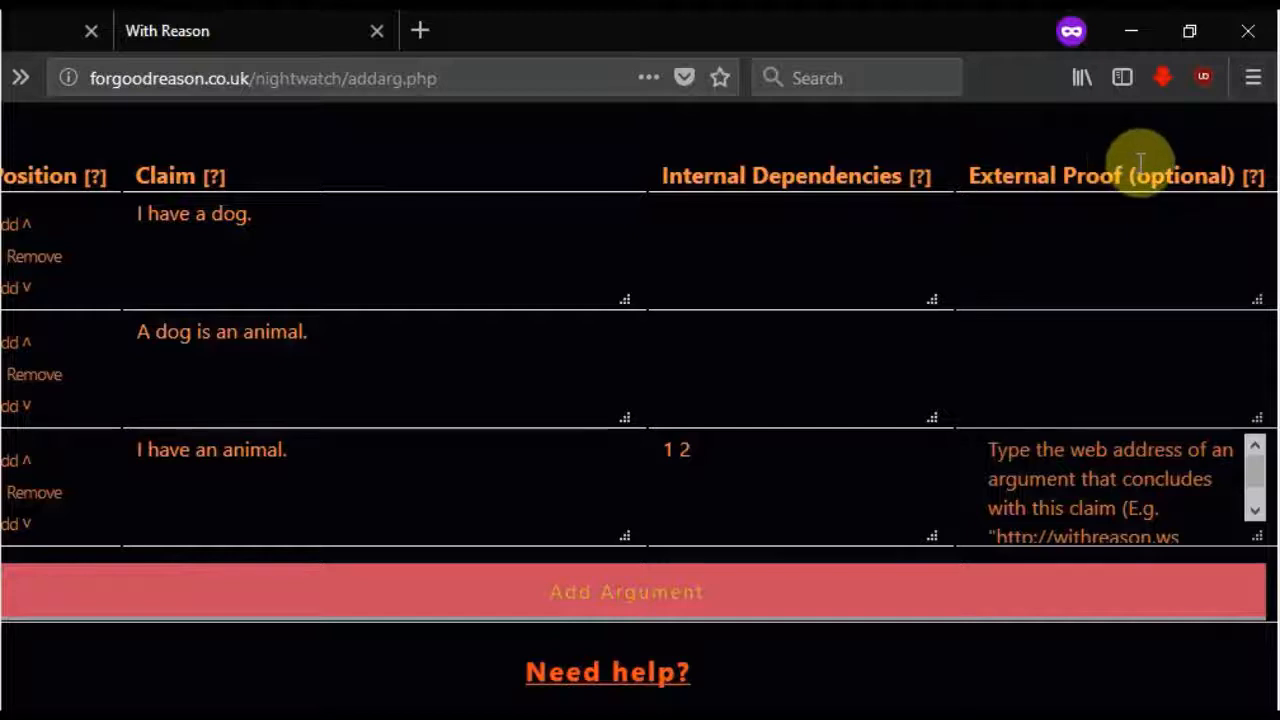
{"action": "left_click", "coordinate": [1050, 363]}
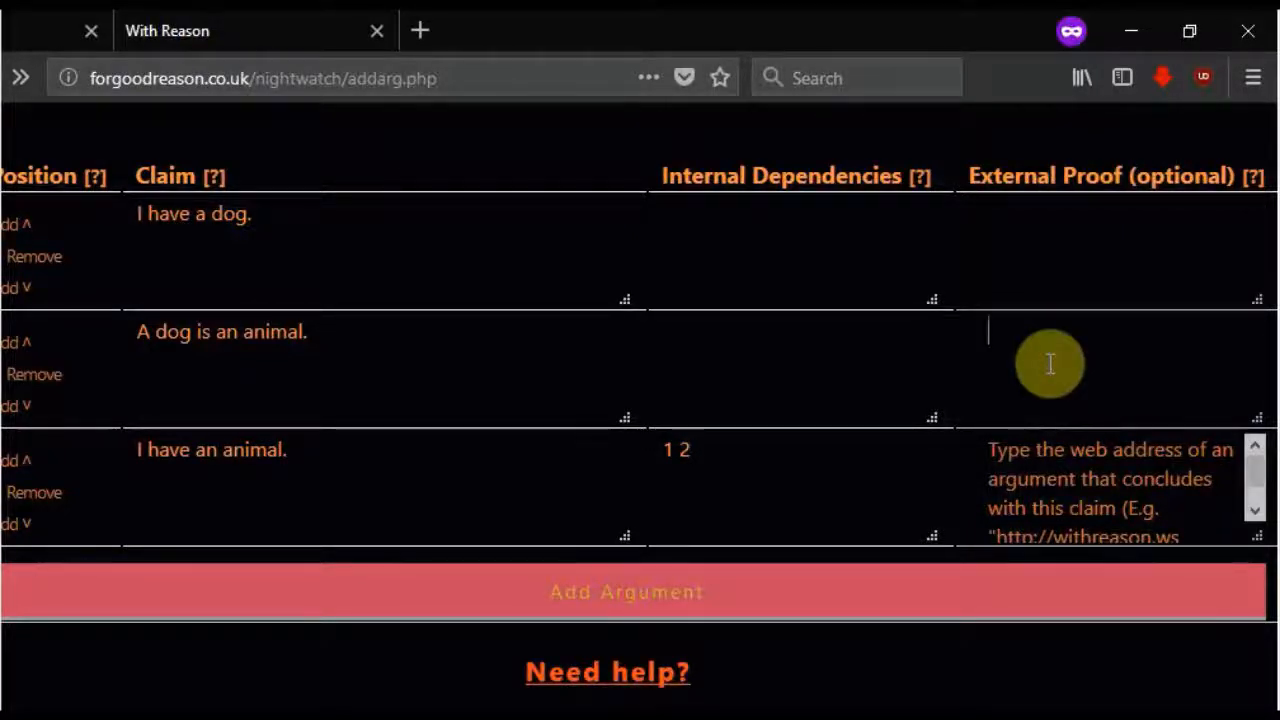
{"action": "left_click_drag", "start_coordinate": [382, 340], "coordinate": [173, 313]}
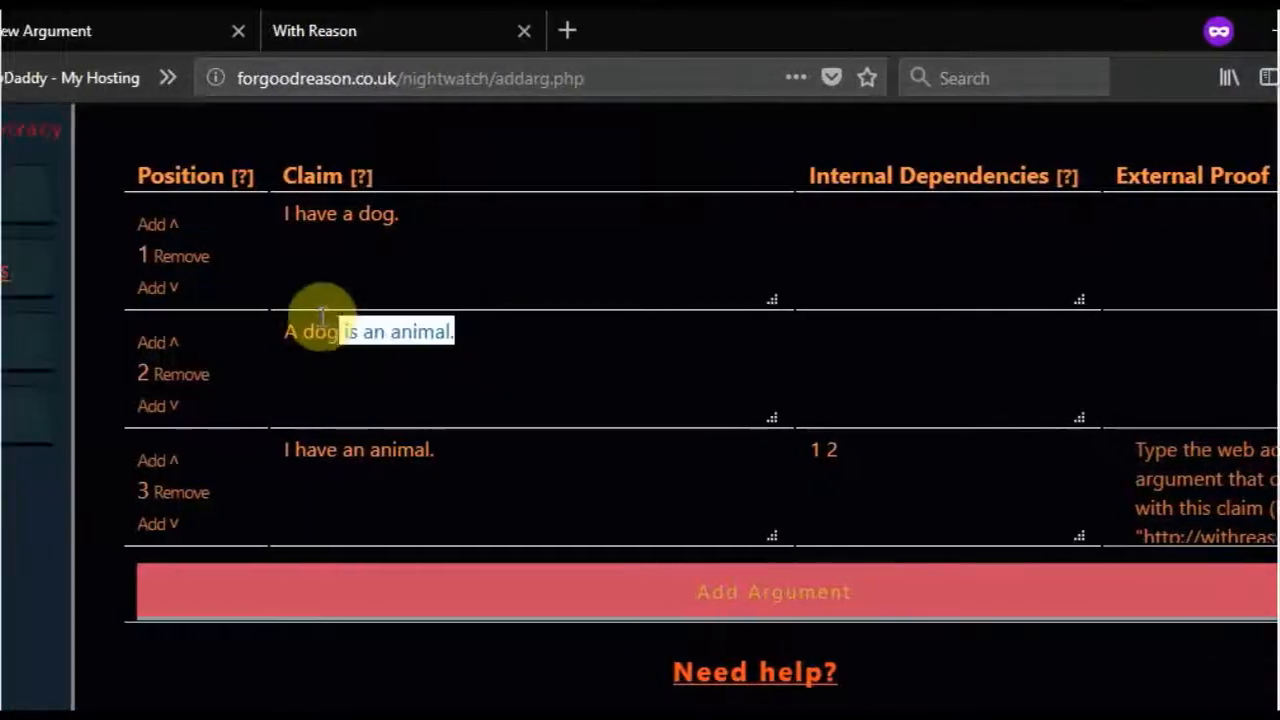
{"action": "left_click_drag", "start_coordinate": [322, 313], "coordinate": [272, 326]}
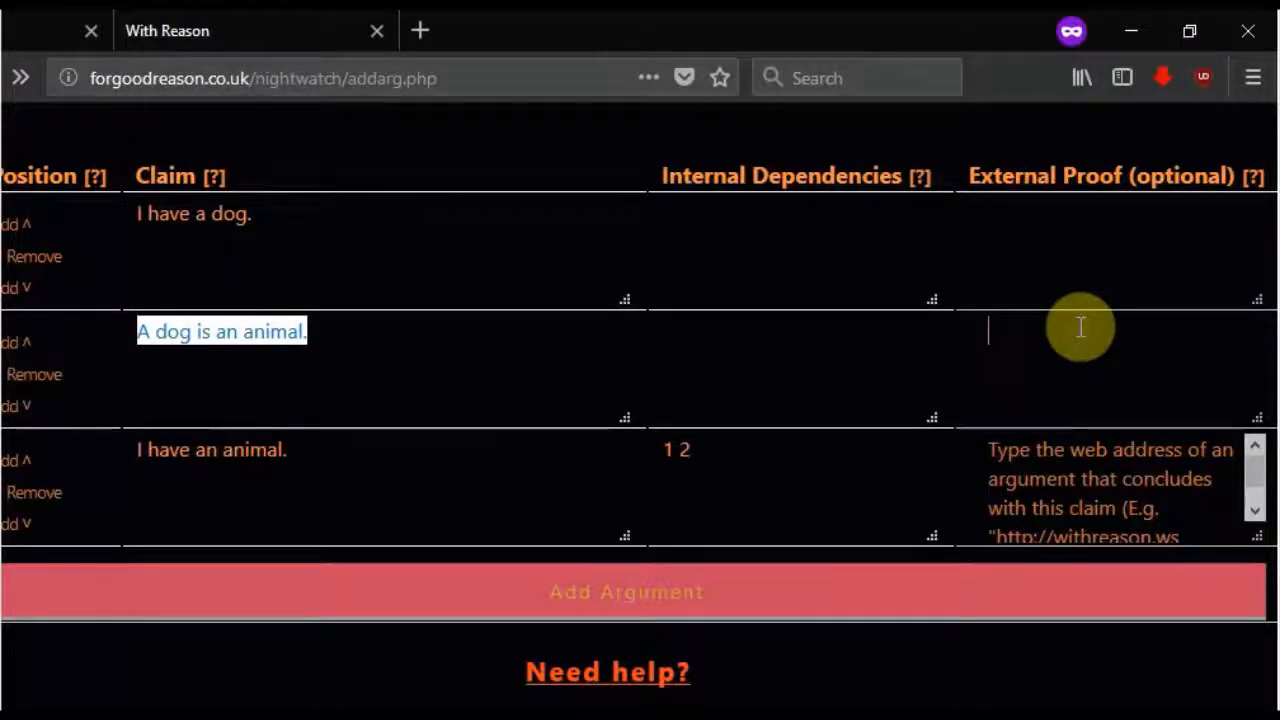
{"action": "key", "text": "ctrl+v"}
{"action": "left_click", "coordinate": [474, 343]}
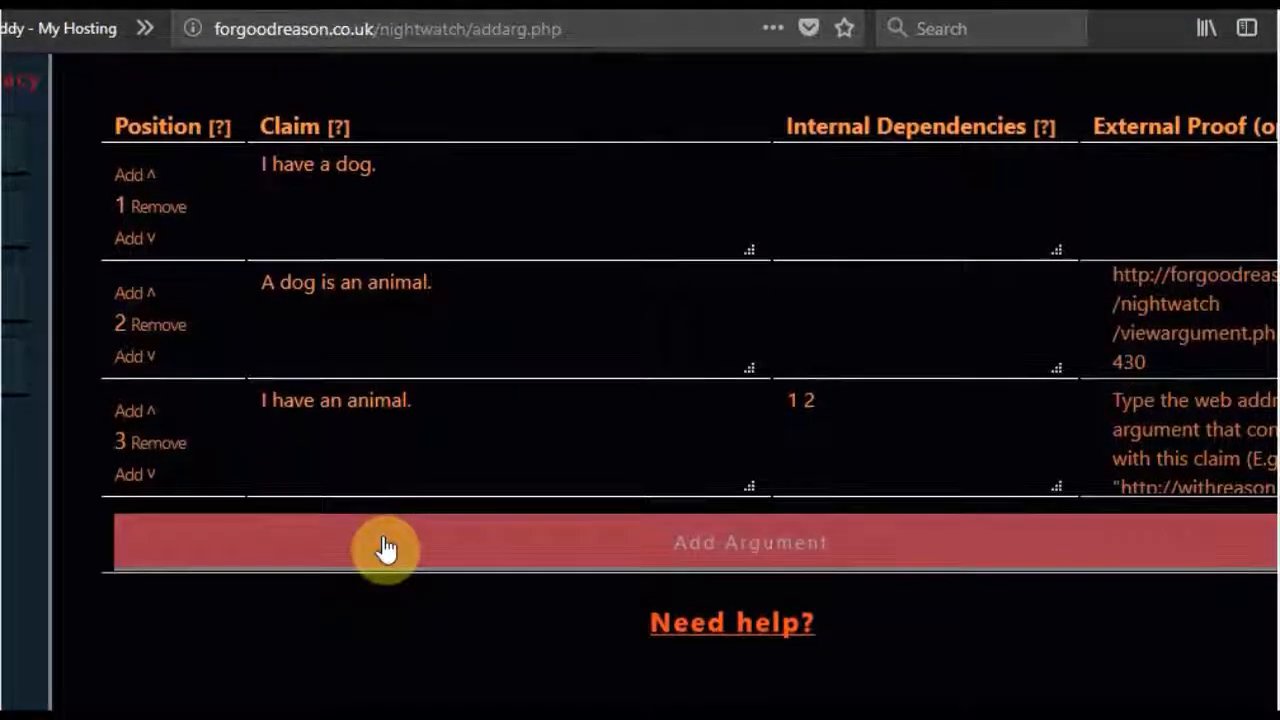
- Submit the new argument and open its page
{"action": "left_click", "coordinate": [385, 549]}
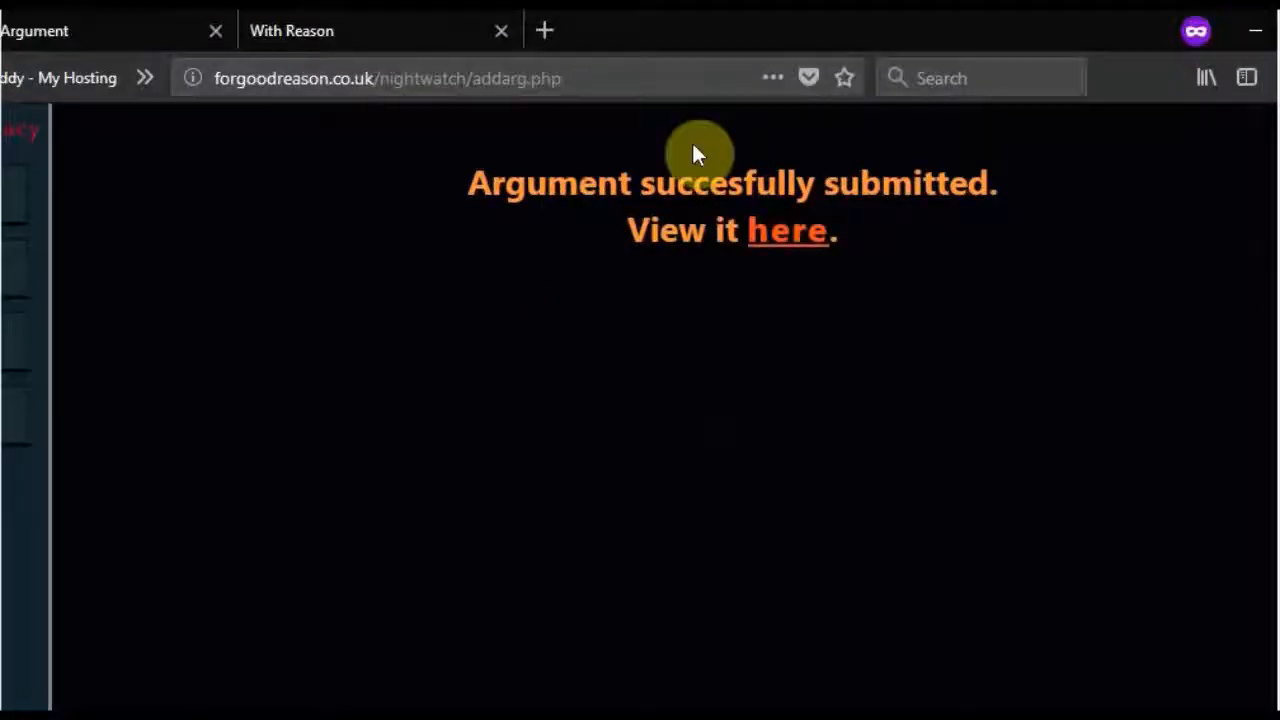
{"action": "left_click", "coordinate": [784, 233]}
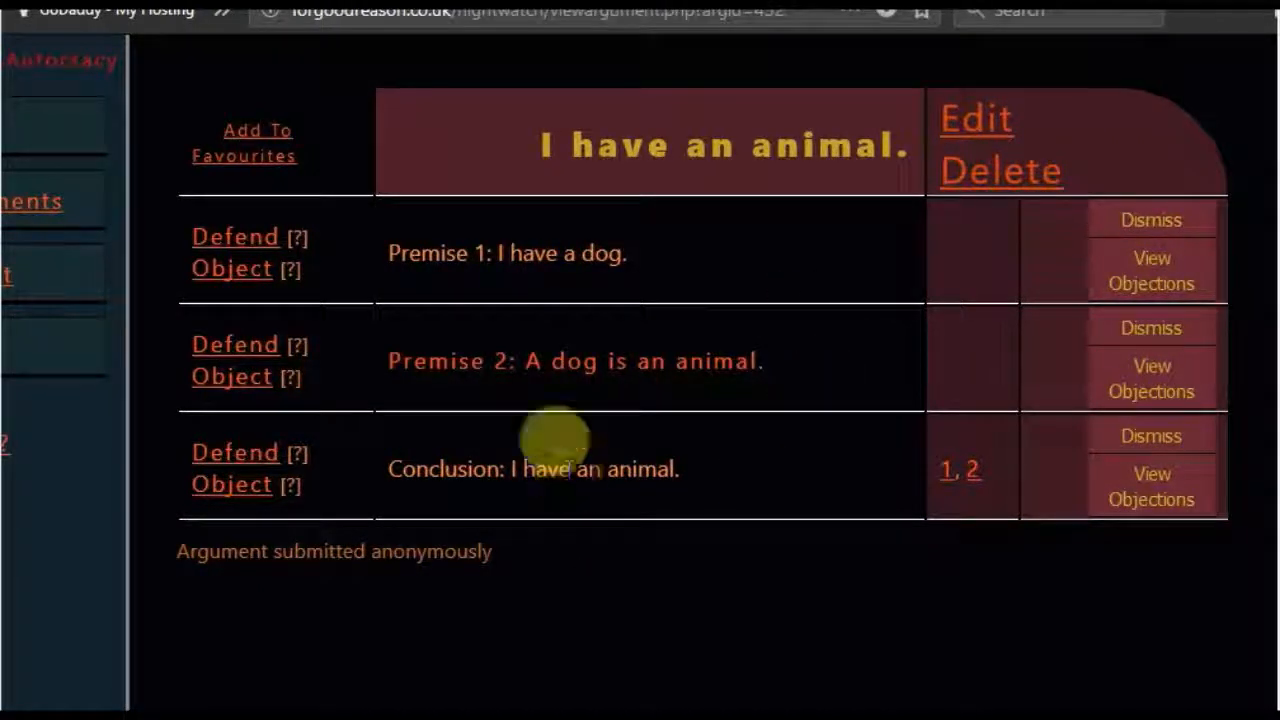
- Expand premise 2, "A dog is an animal.", and review the supporting claims of its linked proof
{"action": "left_click", "coordinate": [528, 357]}
{"action": "scroll", "coordinate": [528, 356], "scroll_direction": "down", "scroll_amount": 3}
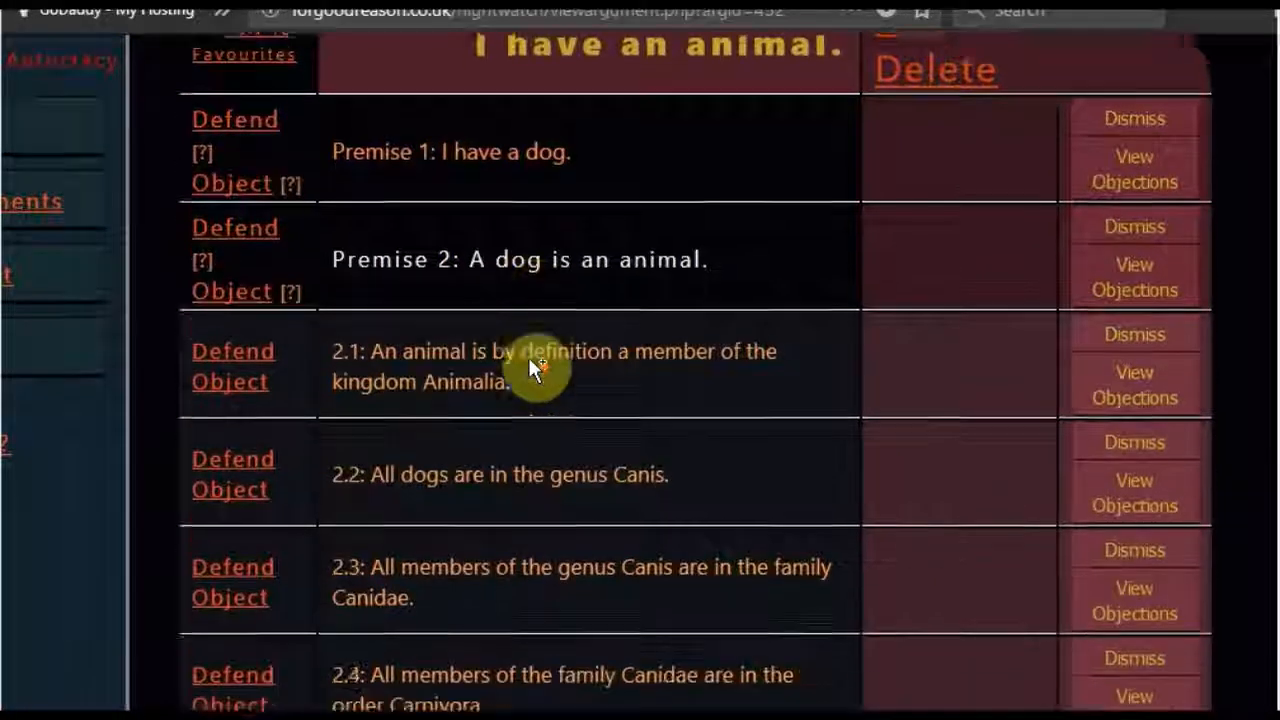
{"action": "scroll", "coordinate": [529, 360], "scroll_direction": "up", "scroll_amount": 1}
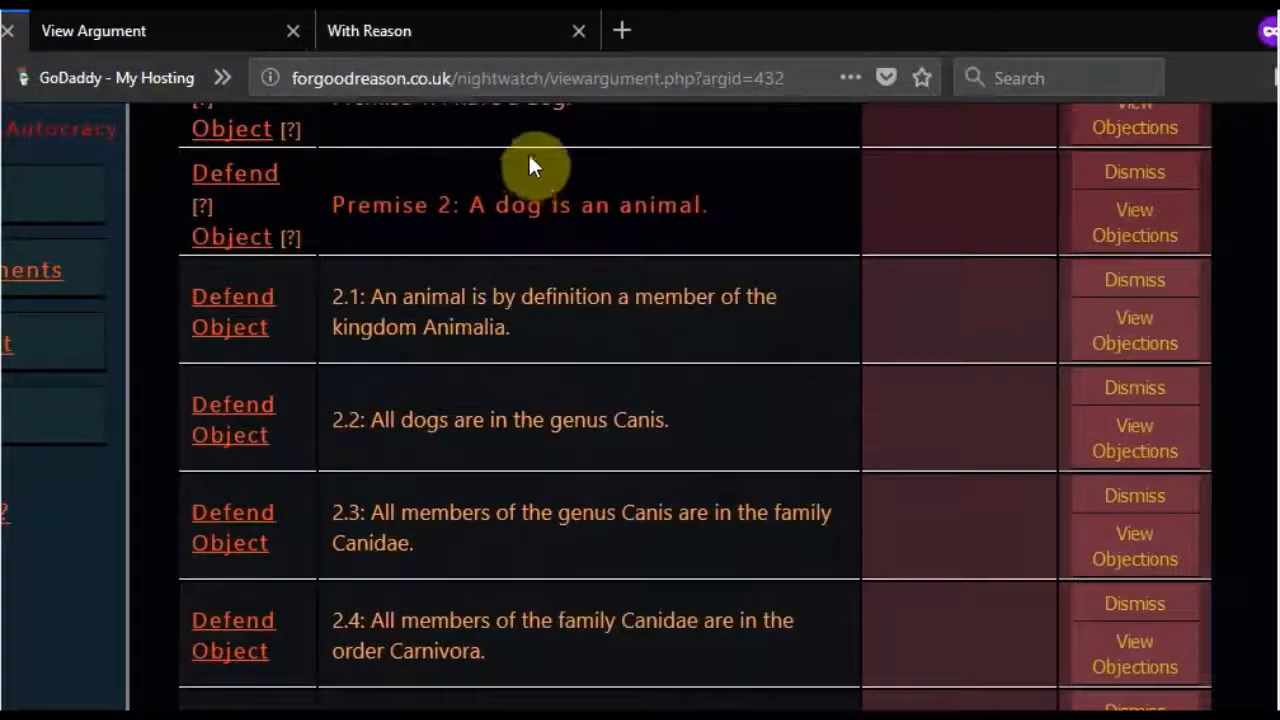
{"action": "scroll", "coordinate": [513, 397], "scroll_direction": "down", "scroll_amount": 3}
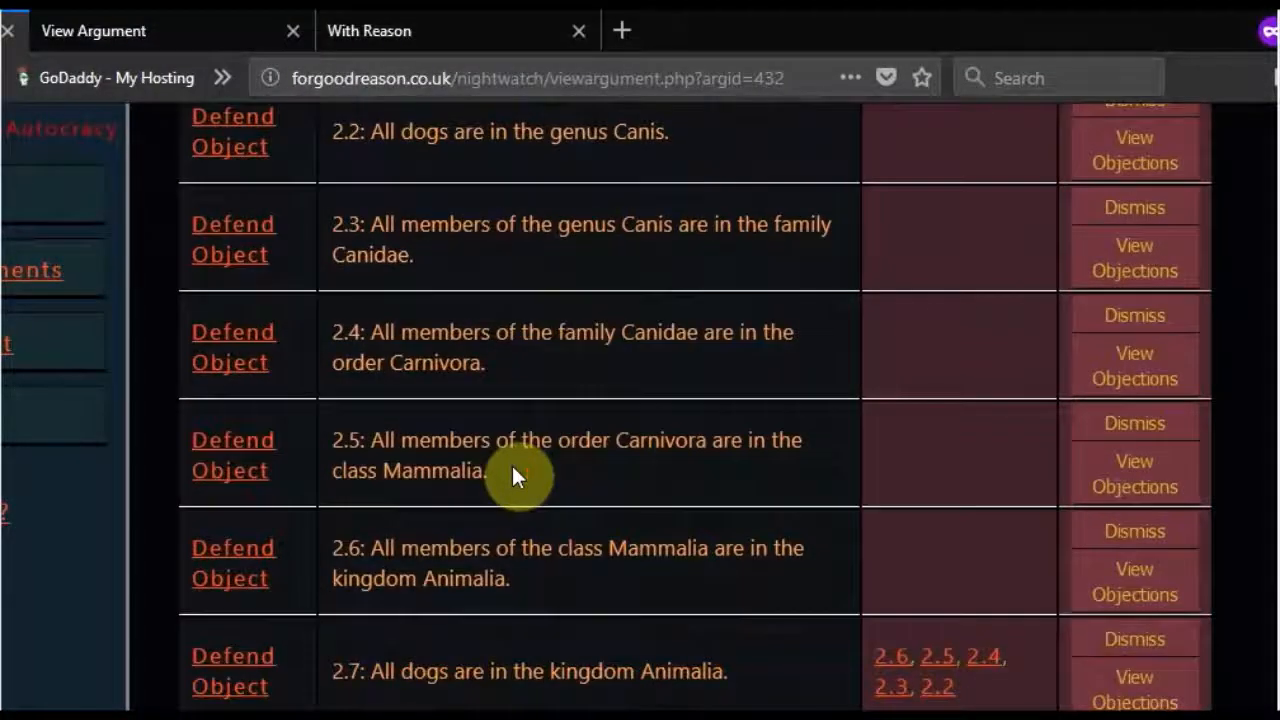
{"action": "scroll", "coordinate": [512, 466], "scroll_direction": "up", "scroll_amount": 2}
{"action": "scroll", "coordinate": [511, 463], "scroll_direction": "up", "scroll_amount": 2}
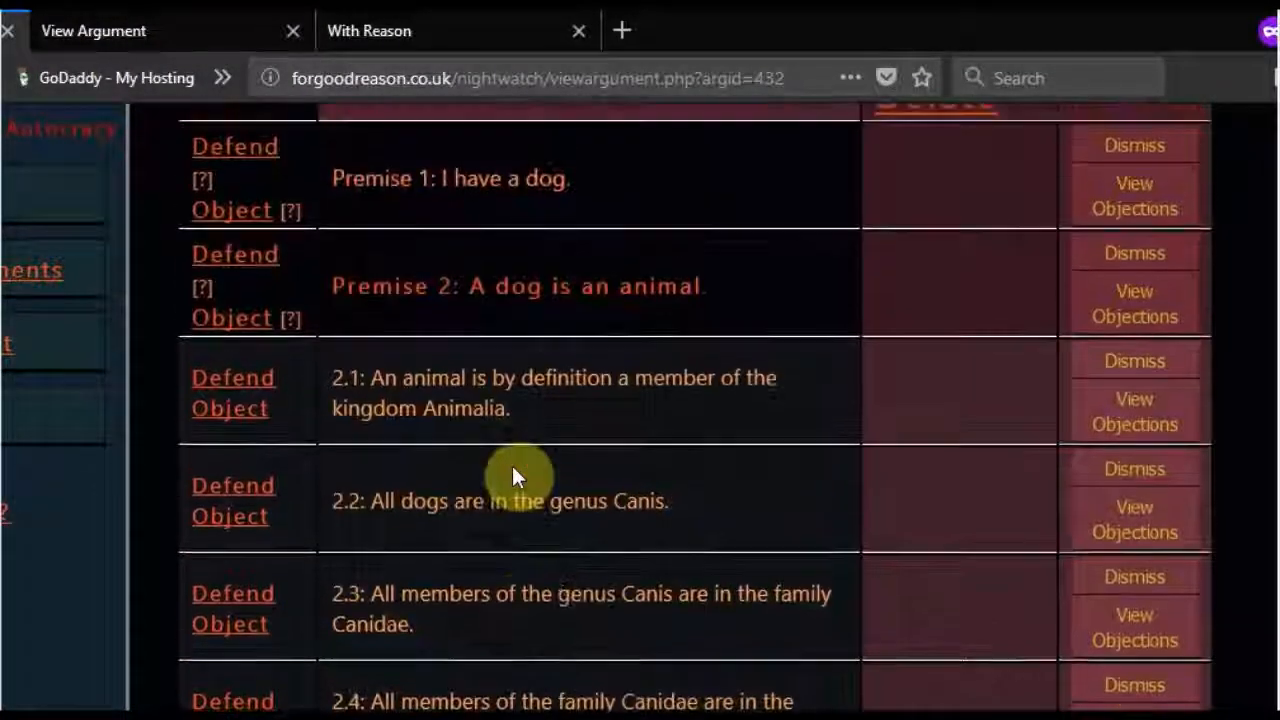
{"action": "scroll", "coordinate": [508, 398], "scroll_direction": "down", "scroll_amount": 4}
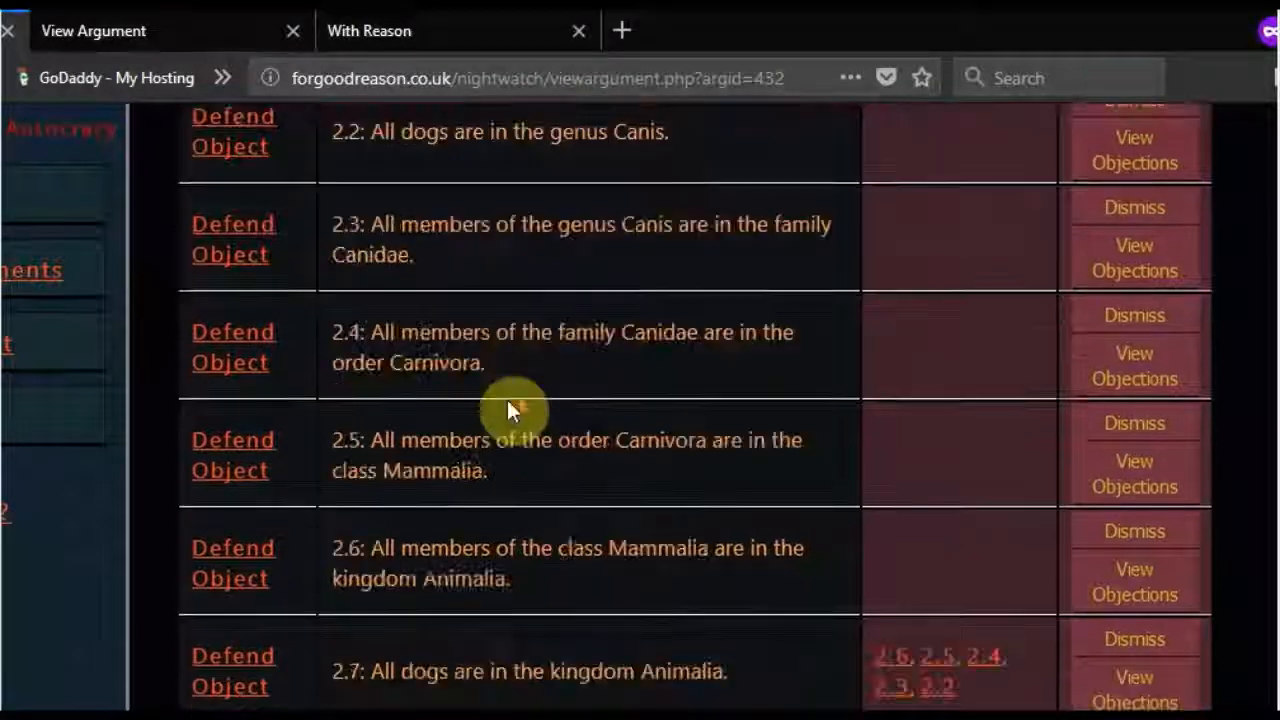
{"action": "scroll", "coordinate": [557, 188], "scroll_direction": "up", "scroll_amount": 3}
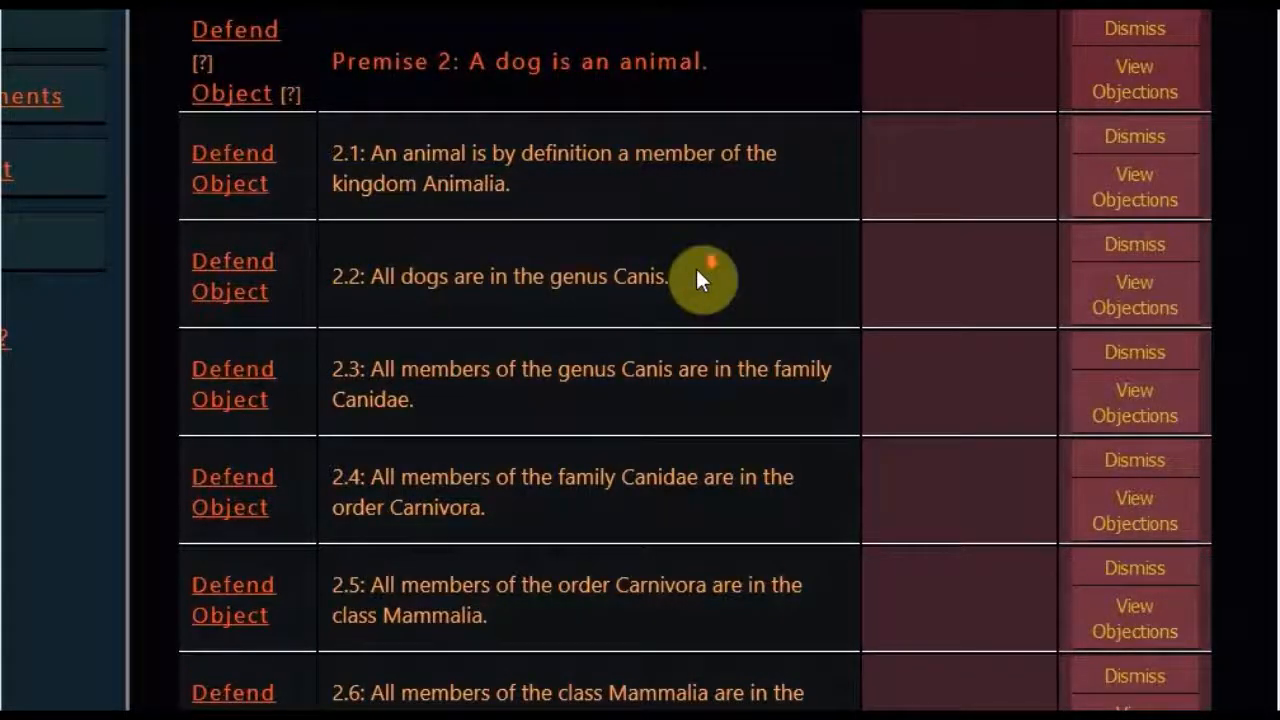
- Dismiss claim 2.3, "All members of the genus Canis are in the family Canidae."
{"action": "scroll", "coordinate": [698, 270], "scroll_direction": "down", "scroll_amount": 3}
{"action": "scroll", "coordinate": [500, 565], "scroll_direction": "down", "scroll_amount": 1}
{"action": "scroll", "coordinate": [618, 187], "scroll_direction": "up", "scroll_amount": 3}
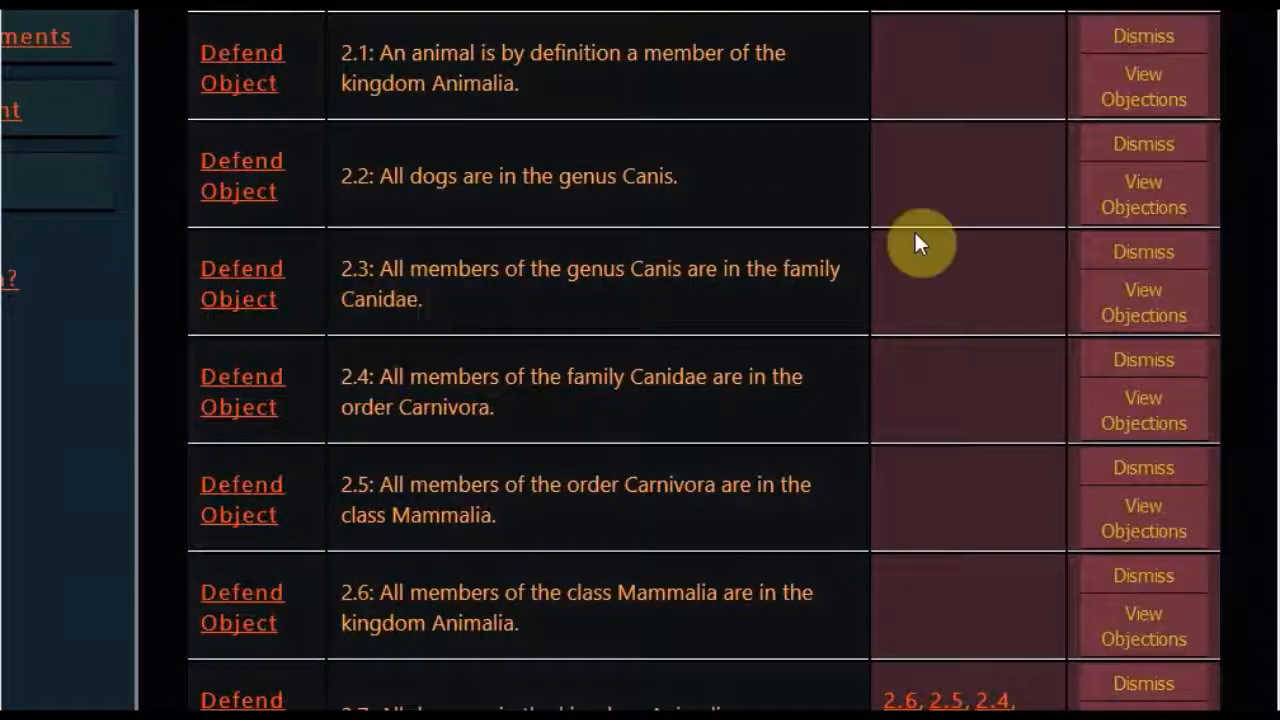
{"action": "left_click", "coordinate": [1058, 256]}
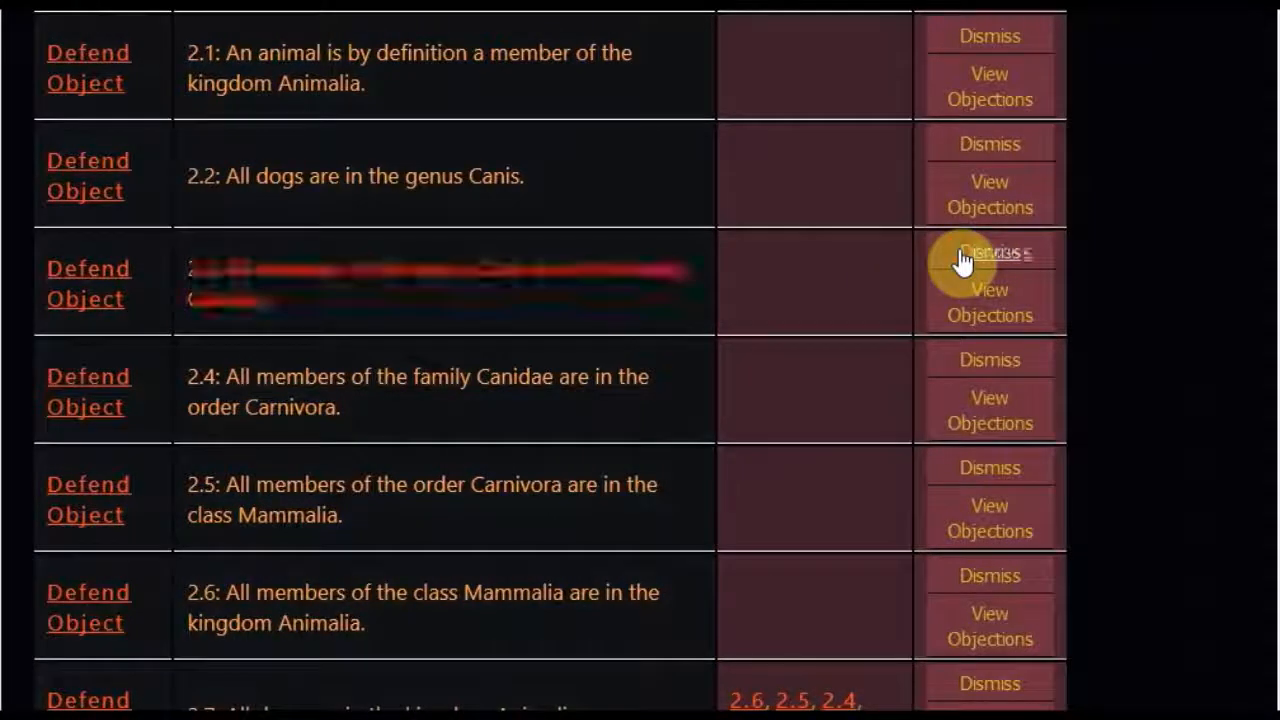